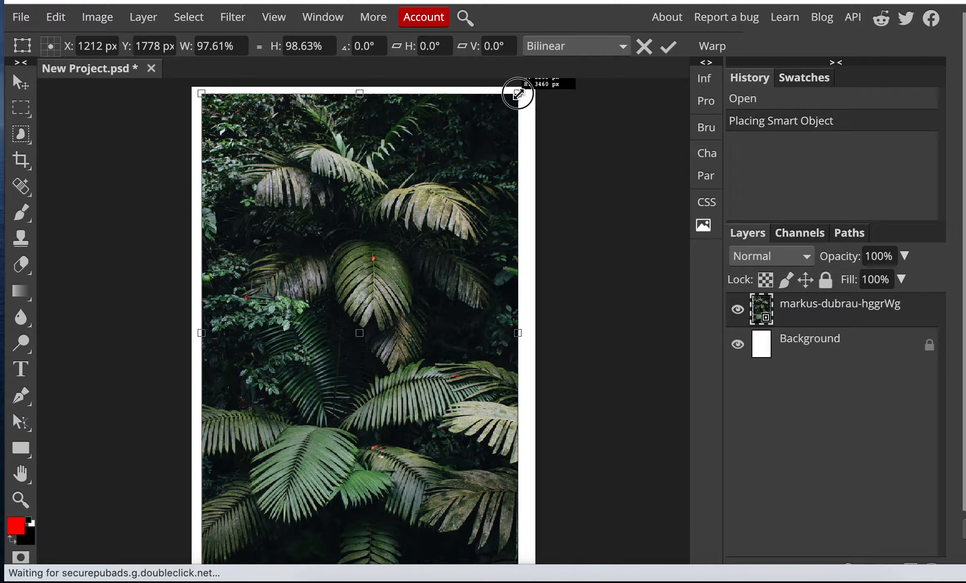
Step: Scale the foliage photo to about 117% width and 116% height so it covers the whole canvas, and apply the transform
left_click_drag(518, 94, 549, 78)
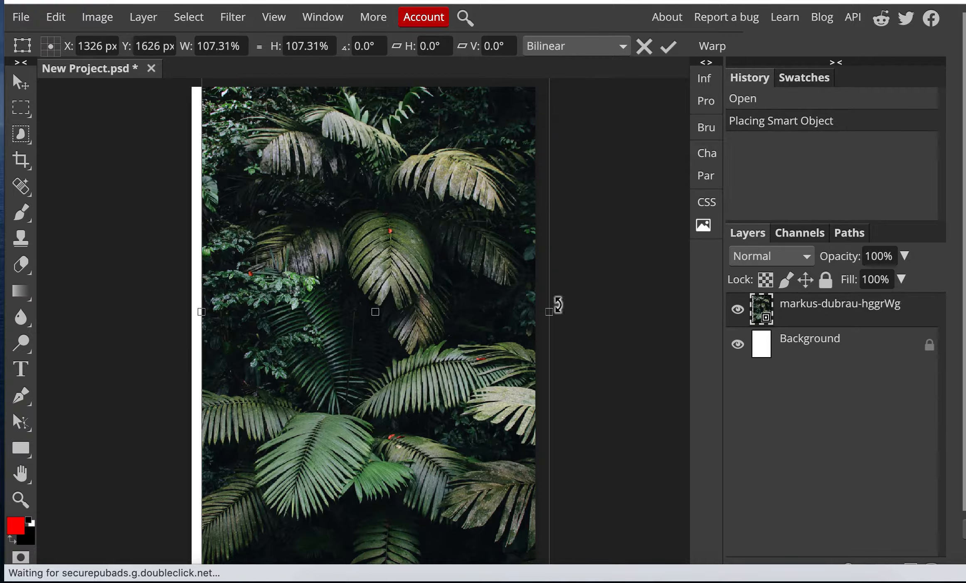
left_click(549, 310)
mouse_move(551, 309)
left_mouse_down()
mouse_move(601, 308)
mouse_move(532, 308)
mouse_move(552, 310)
left_mouse_up()
left_click_drag(369, 255, 377, 308)
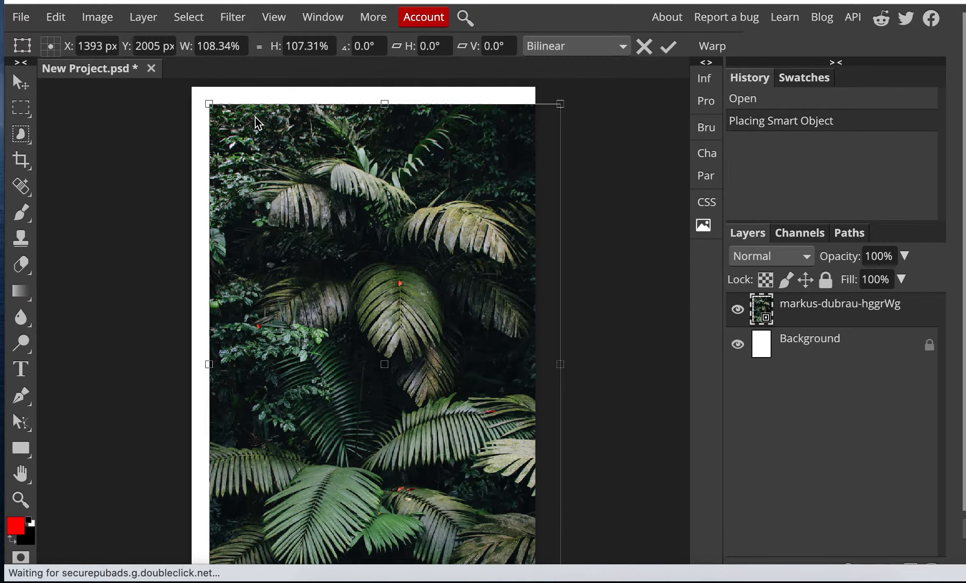
left_click_drag(200, 100, 180, 79)
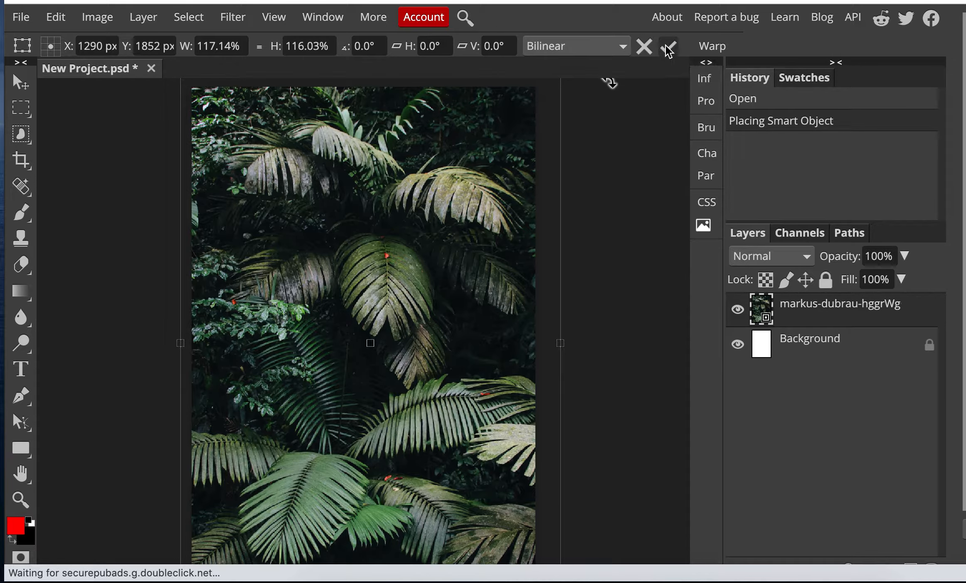
left_click(668, 47)
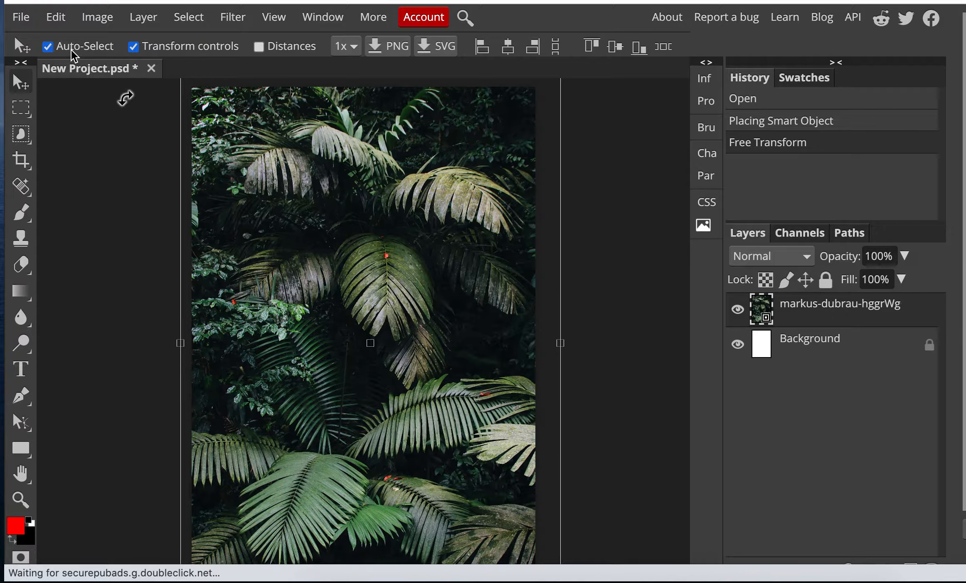
Step: Place the portrait photo houcine-ncib-B4TjXnI0Y2c-unsplash.jpg from the Desktop as a new layer in the project
left_click(21, 19)
mouse_move(72, 121)
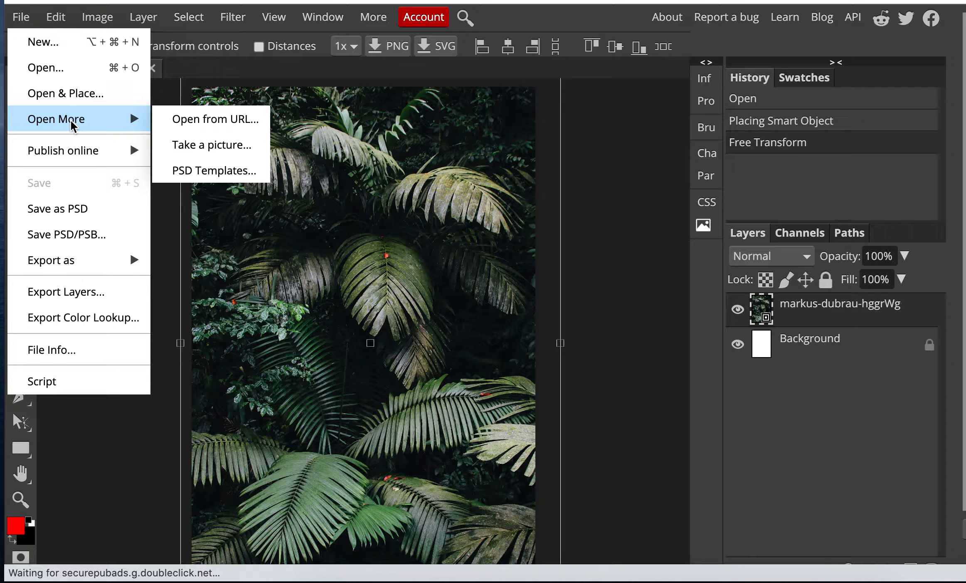
left_click(71, 96)
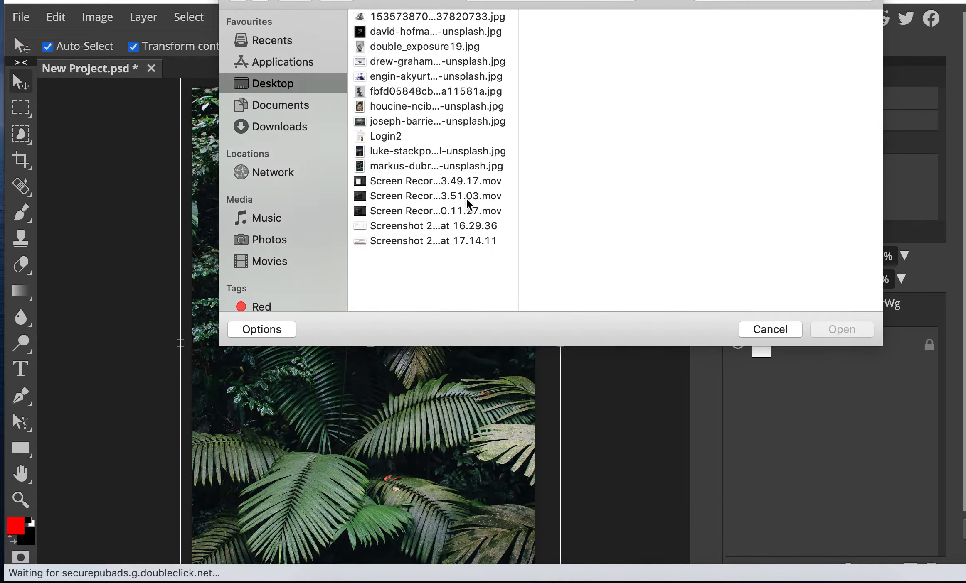
left_click(407, 109)
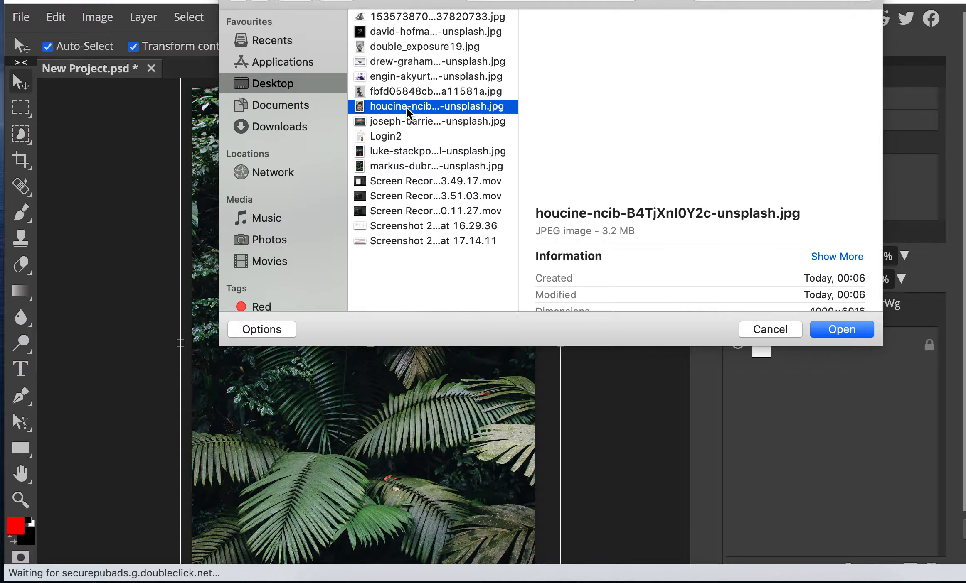
left_click(836, 330)
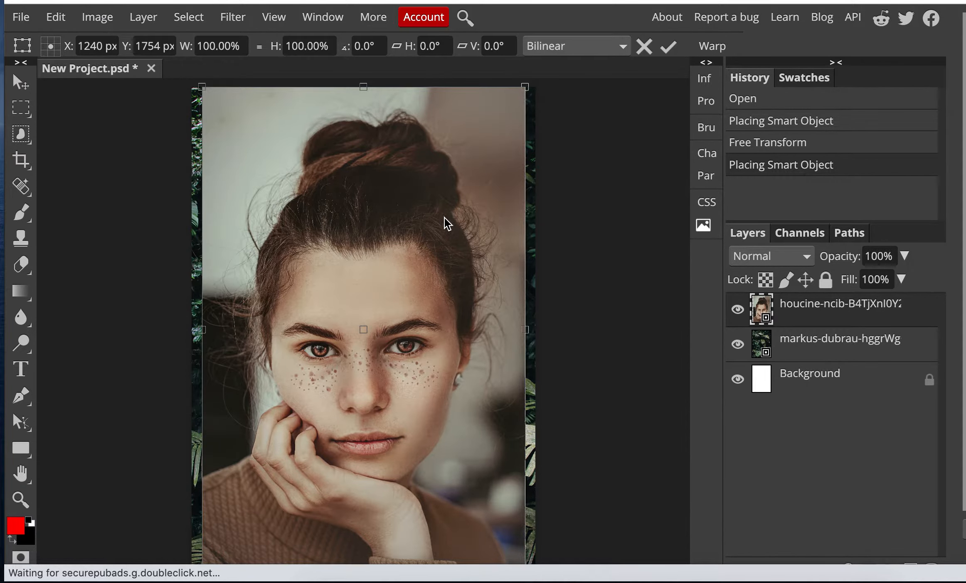
Step: Scale the portrait proportionally to about 109.73% so it fills the canvas, and apply the transform
mouse_move(446, 223)
left_mouse_down()
mouse_move(435, 223)
mouse_move(450, 220)
left_mouse_up()
left_click_drag(535, 79, 538, 81)
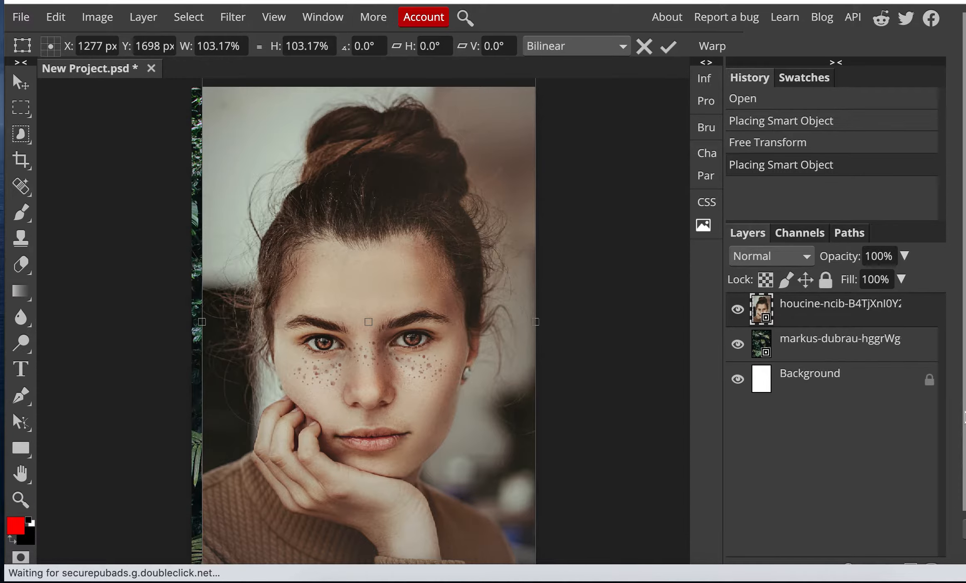
key("super+minus")
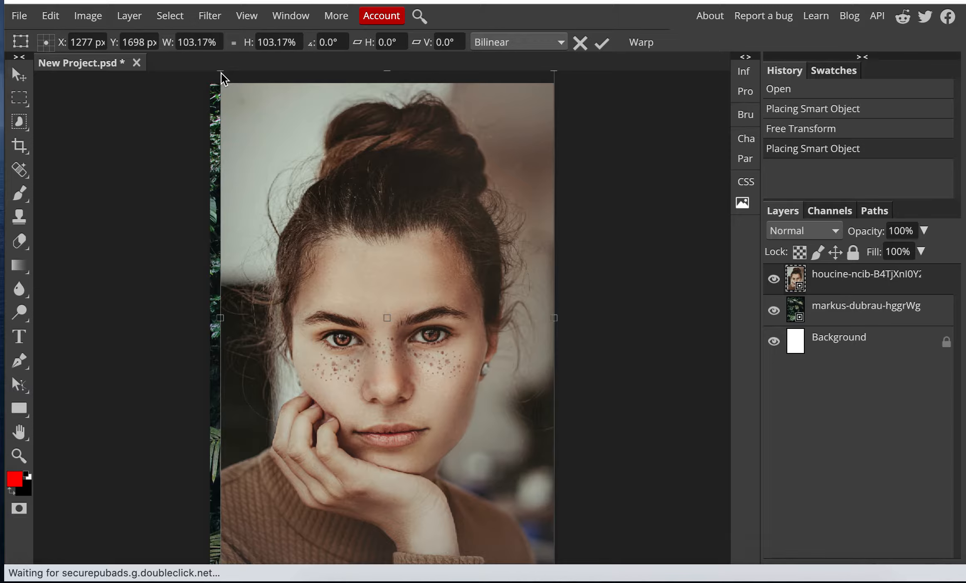
left_click_drag(217, 72, 195, 54)
left_click_drag(394, 217, 394, 233)
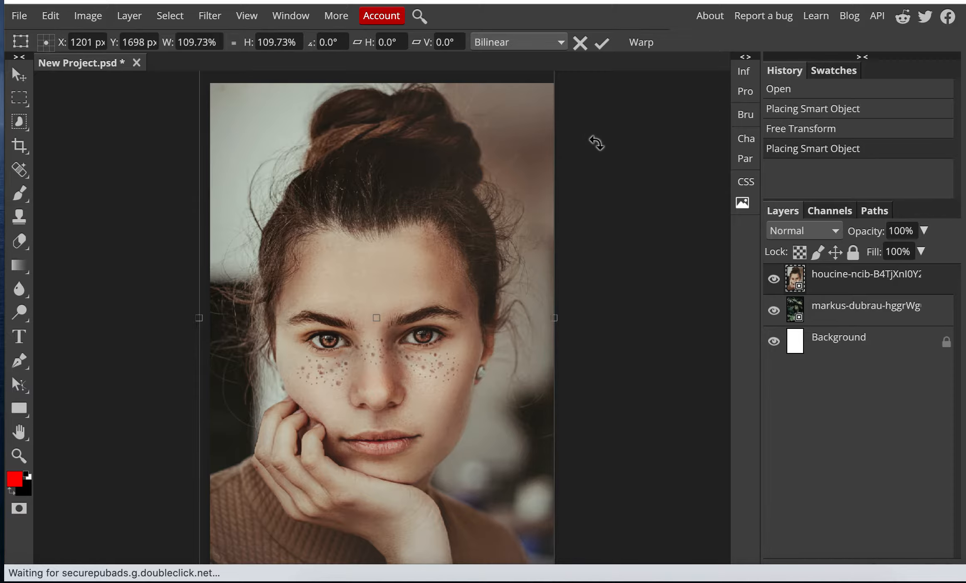
left_click(604, 46)
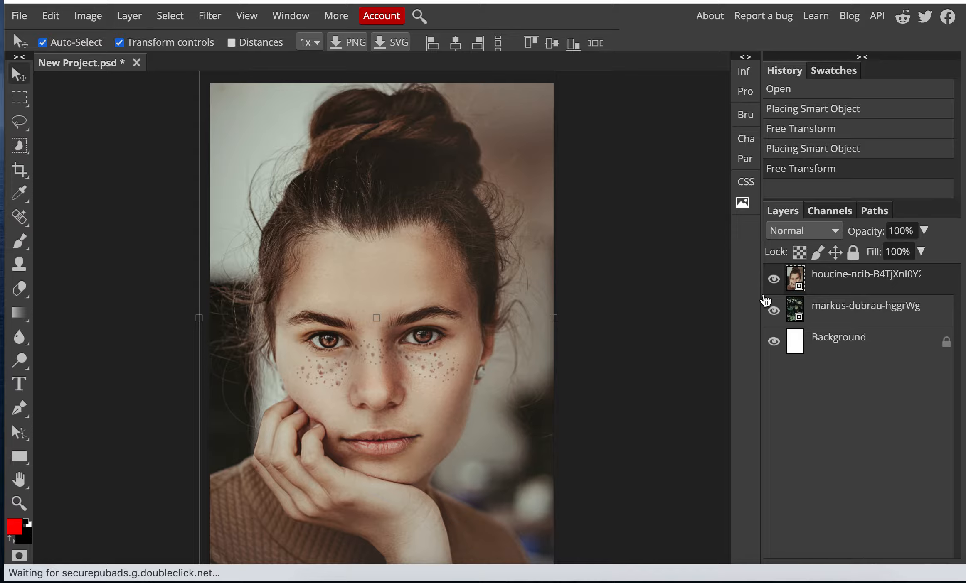
Step: Move the portrait layer below the foliage layer and return it to the top of the layer stack
left_click(849, 284)
left_click_drag(849, 283, 850, 332)
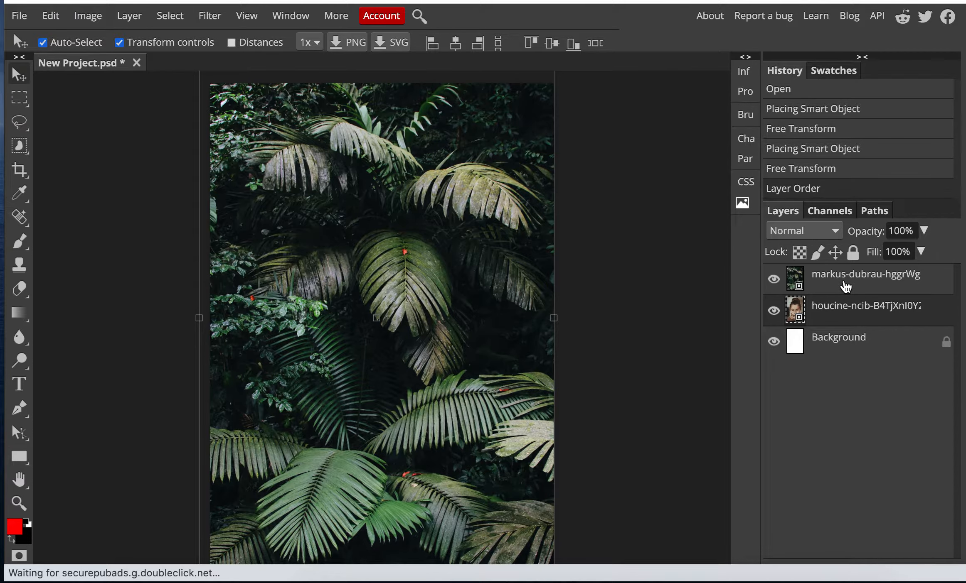
left_click_drag(838, 308, 833, 272)
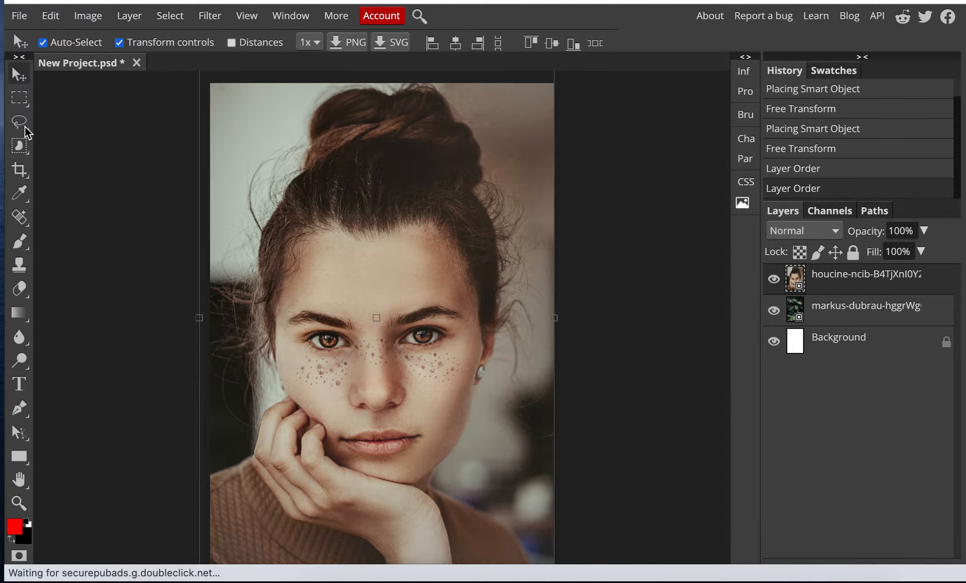
Step: Erase parts of the backdrop around the woman's head on the portrait layer, rasterizing the smart object for it
left_click(19, 289)
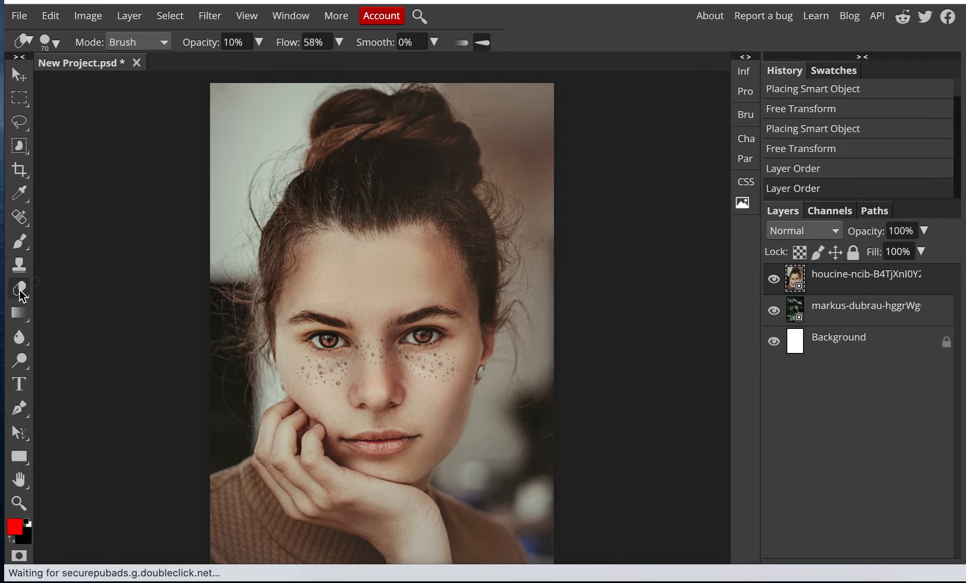
left_click(251, 126)
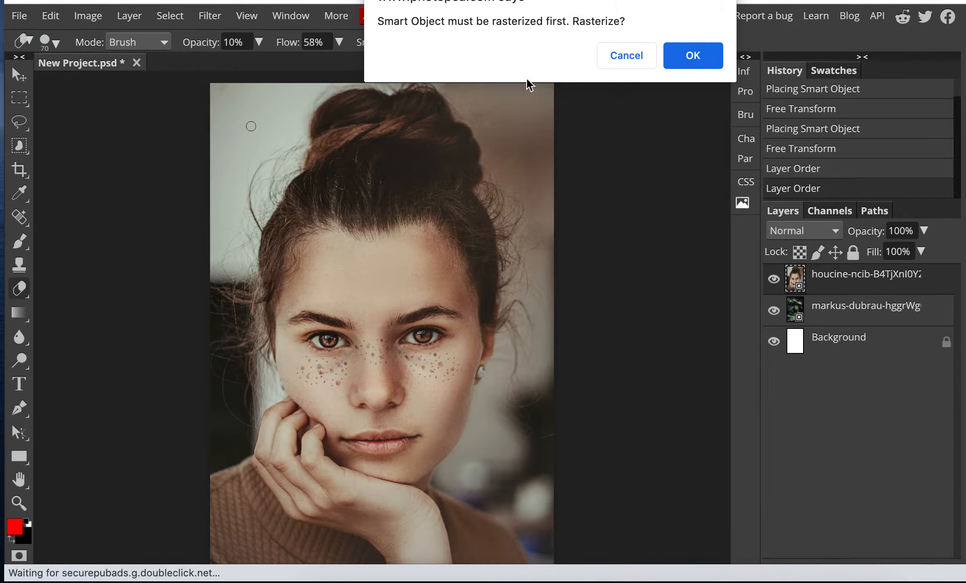
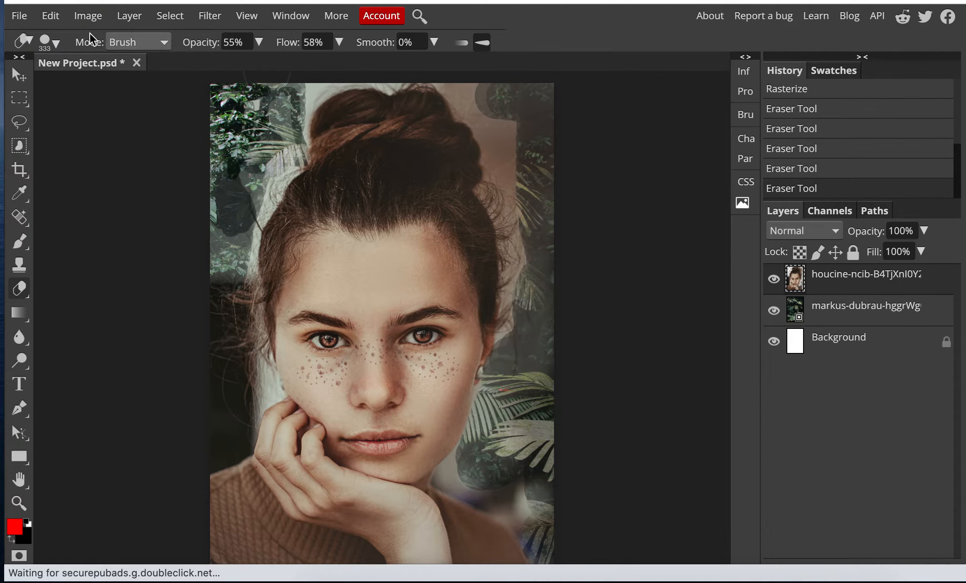
Step: Apply Brightness/Contrast to the portrait layer with brightness 87 and contrast 100
left_click(85, 16)
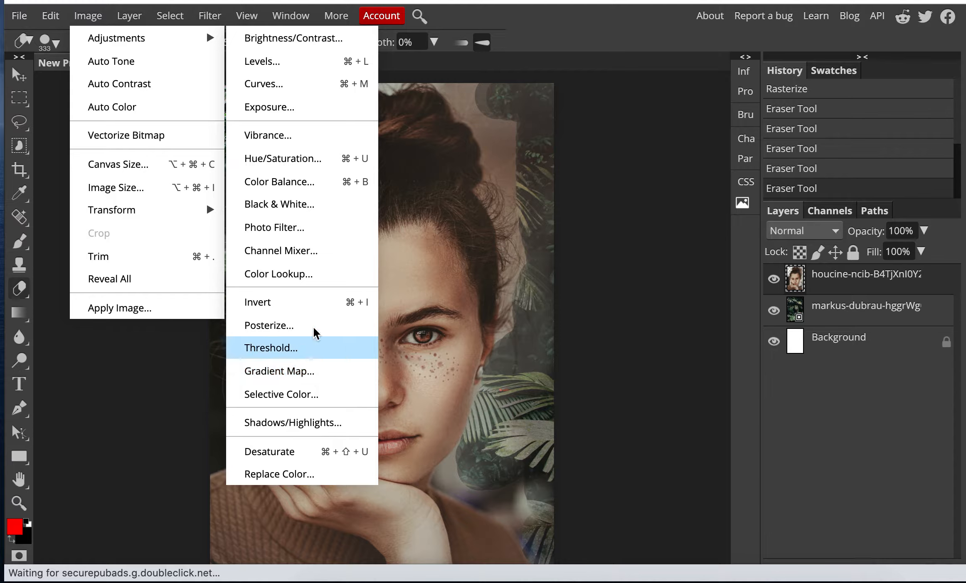
left_click(299, 44)
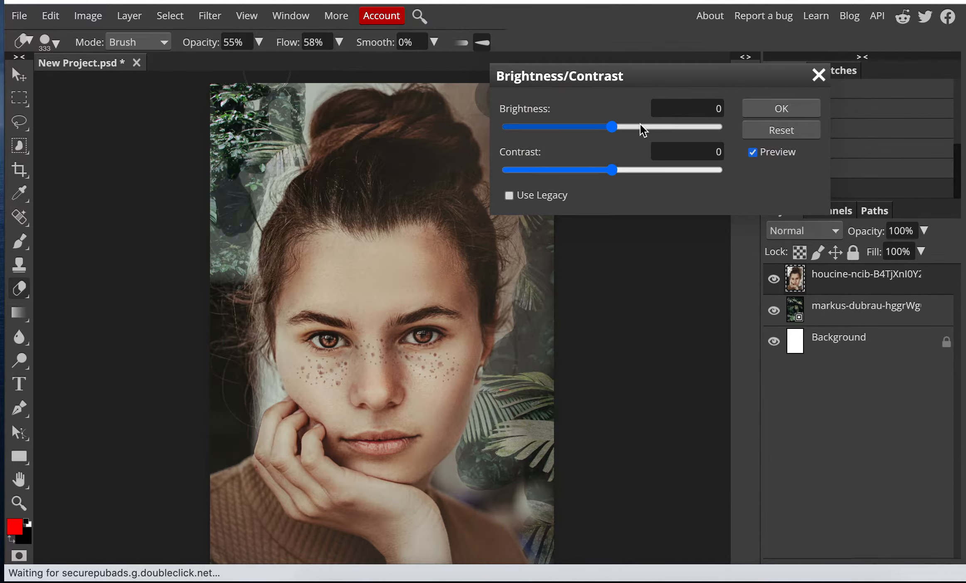
left_click_drag(613, 129, 672, 130)
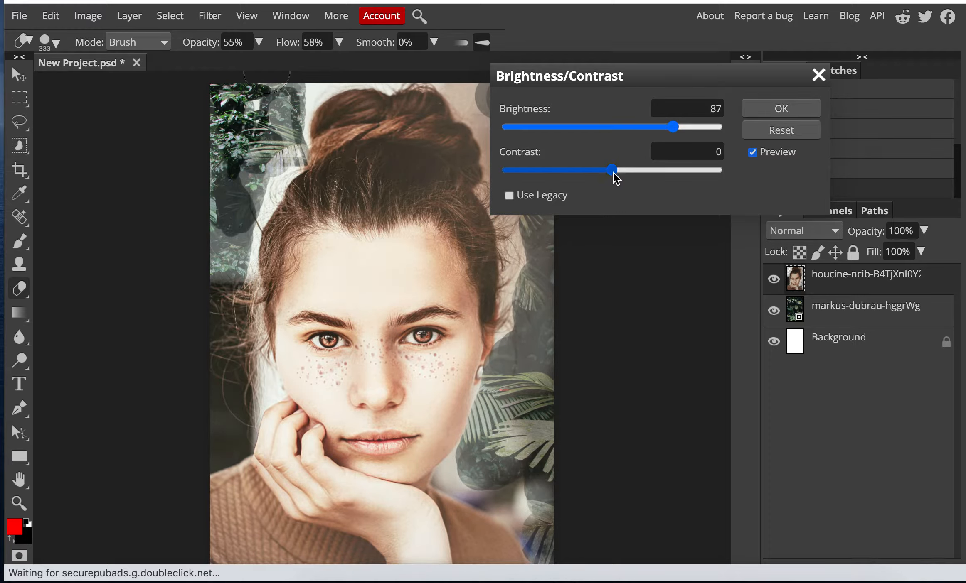
left_click_drag(613, 173, 684, 174)
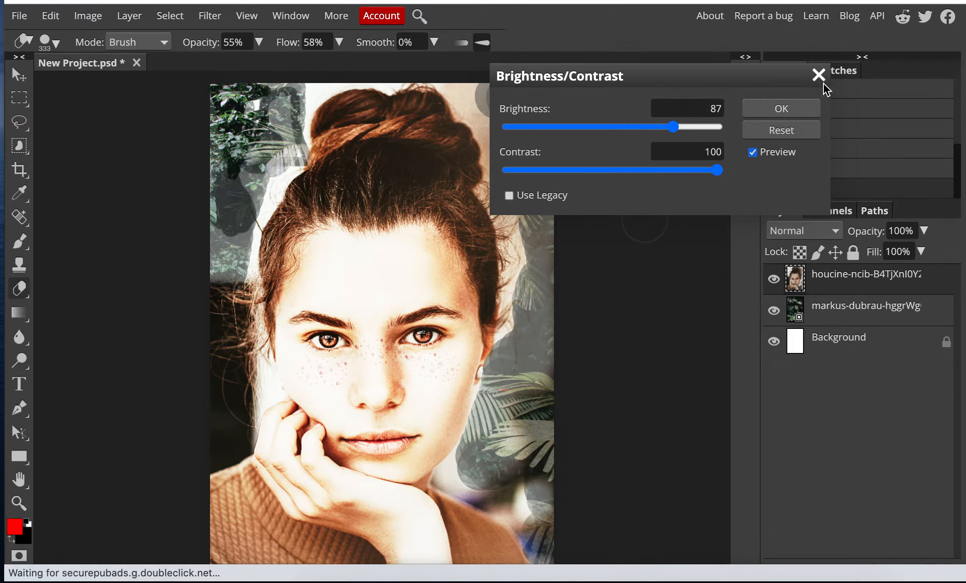
left_click(795, 109)
Step: Start a Vibrance adjustment on the portrait layer, keep its dialog clear of the face, and set vibrance to 100
left_click(92, 17)
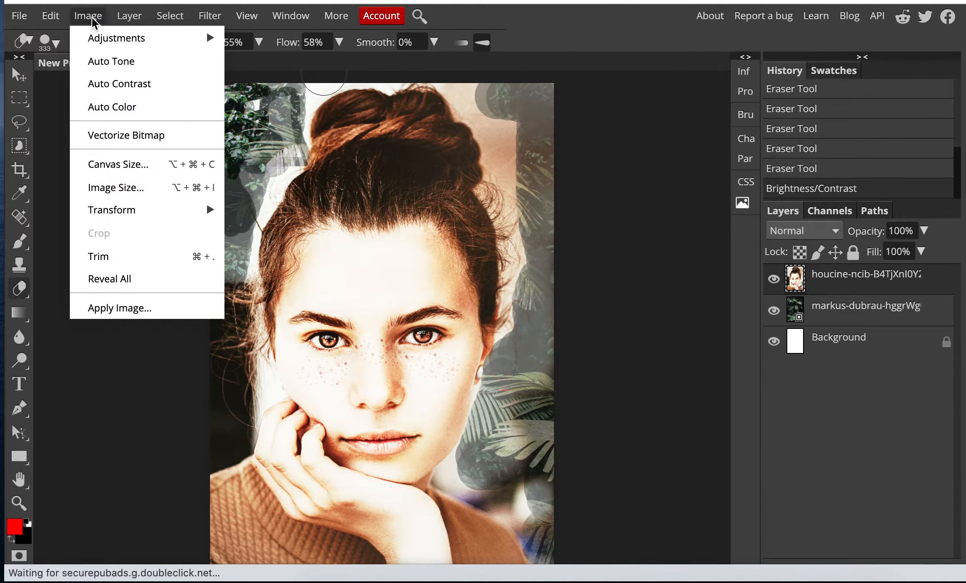
mouse_move(104, 39)
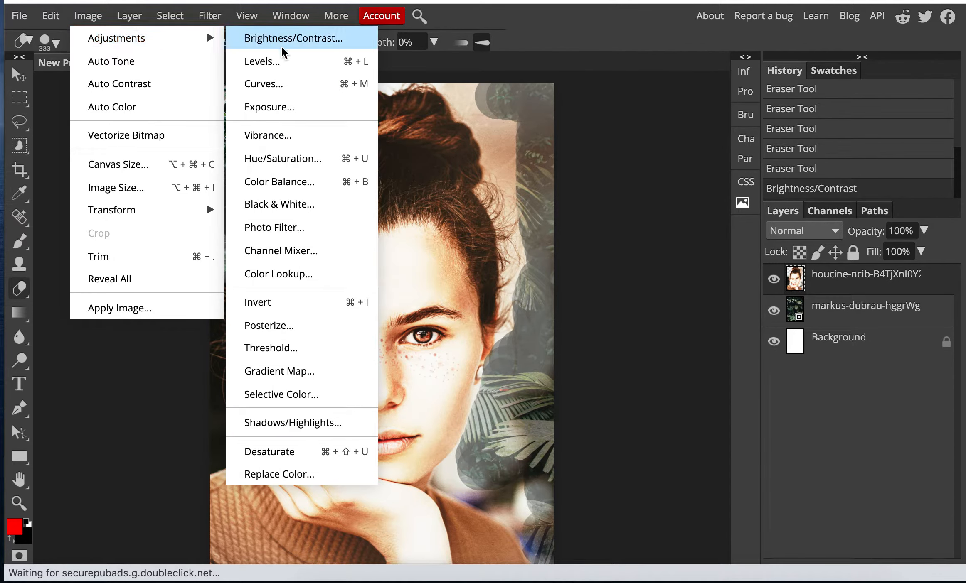
left_click(293, 137)
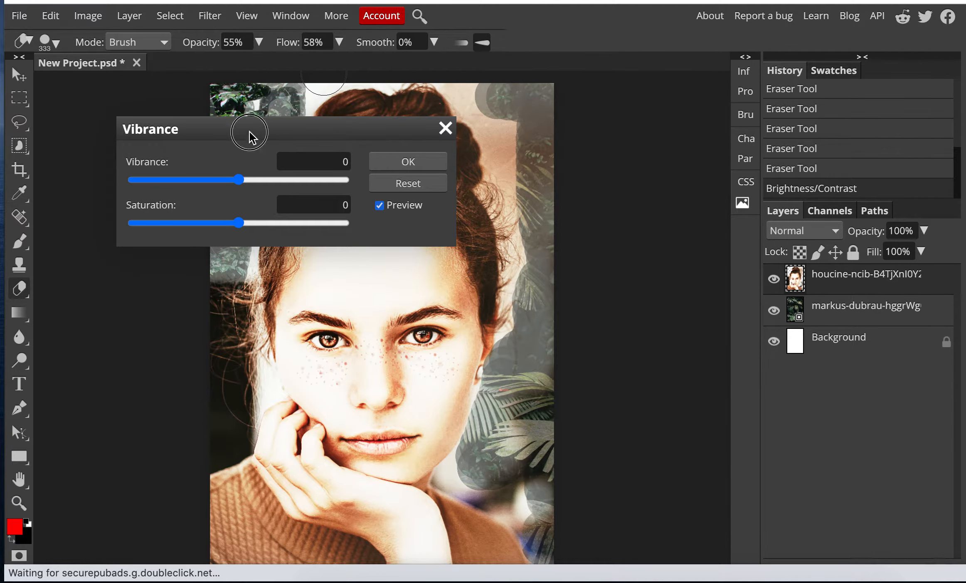
left_click_drag(249, 132, 685, 110)
left_click_drag(673, 158, 774, 183)
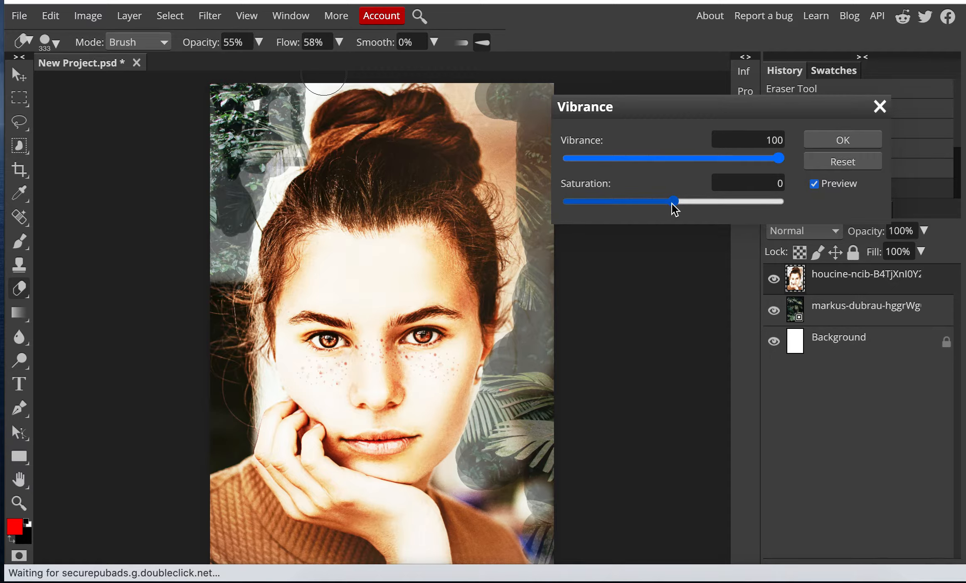
Step: Try saturation values of 100 and -60 on the portrait, settle close to the neutral middle, and apply the adjustment
left_click_drag(672, 203, 818, 204)
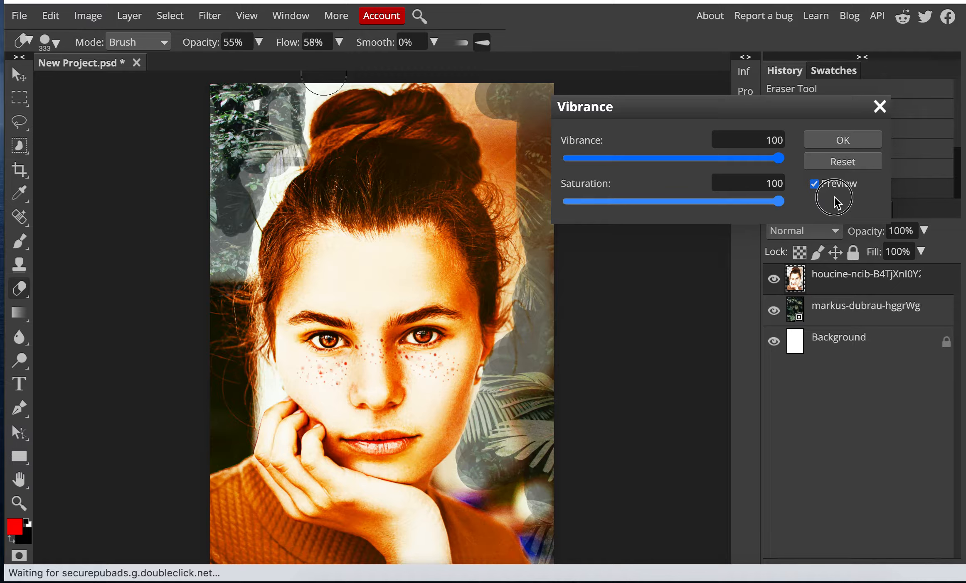
left_click_drag(751, 198, 624, 216)
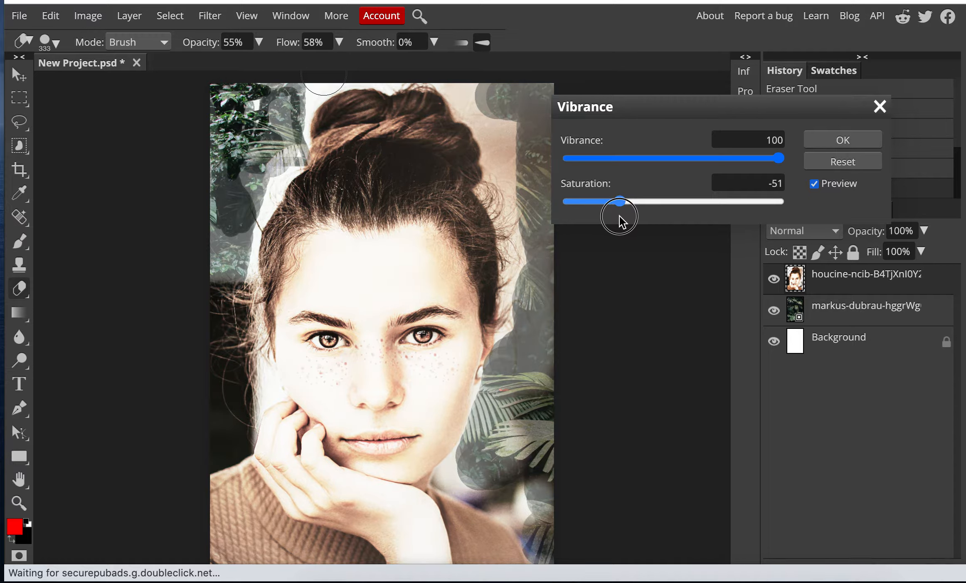
left_click_drag(608, 216, 610, 217)
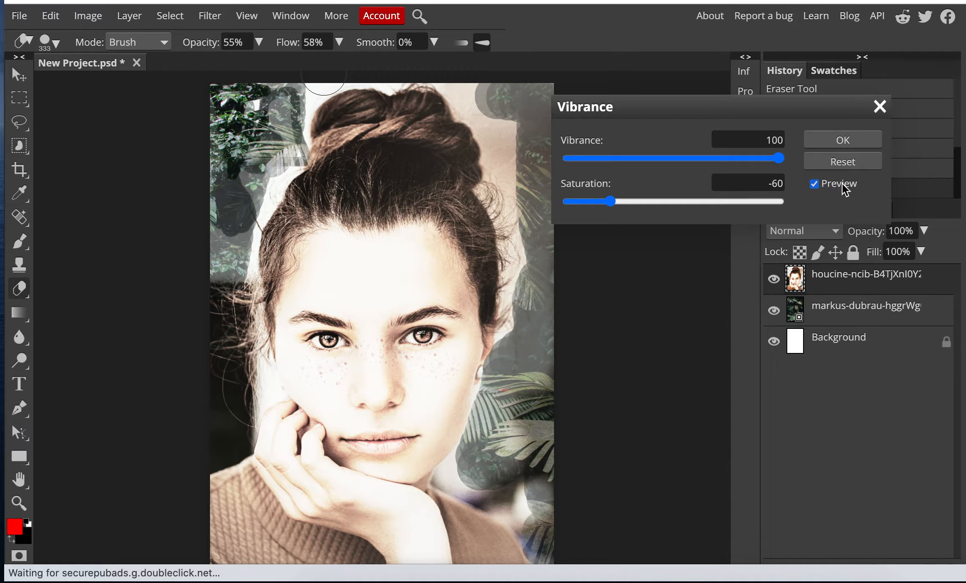
left_click(680, 201)
left_click(820, 143)
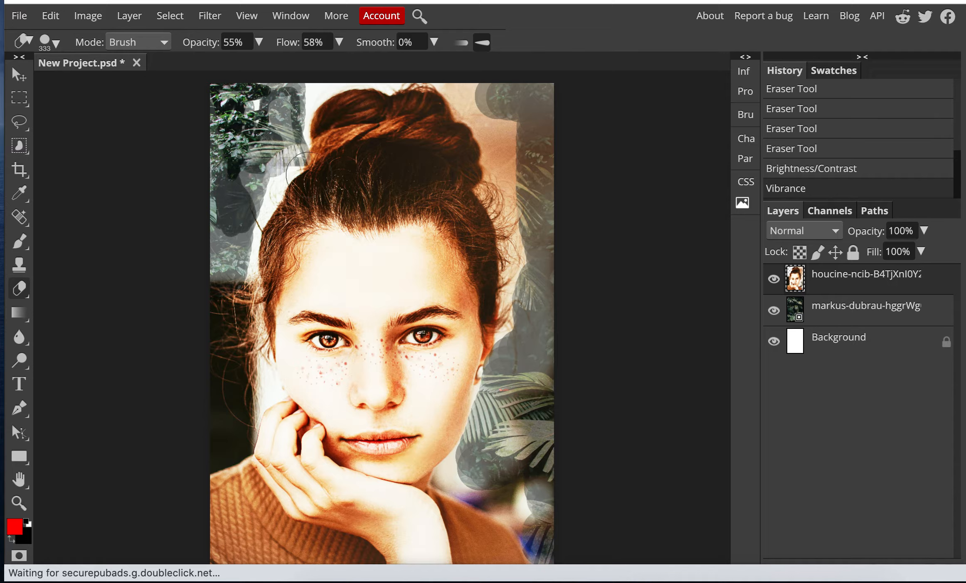
Step: Move the portrait layer to the right and slightly down, exposing a vertical strip of foliage along the canvas's left side
left_click(19, 75)
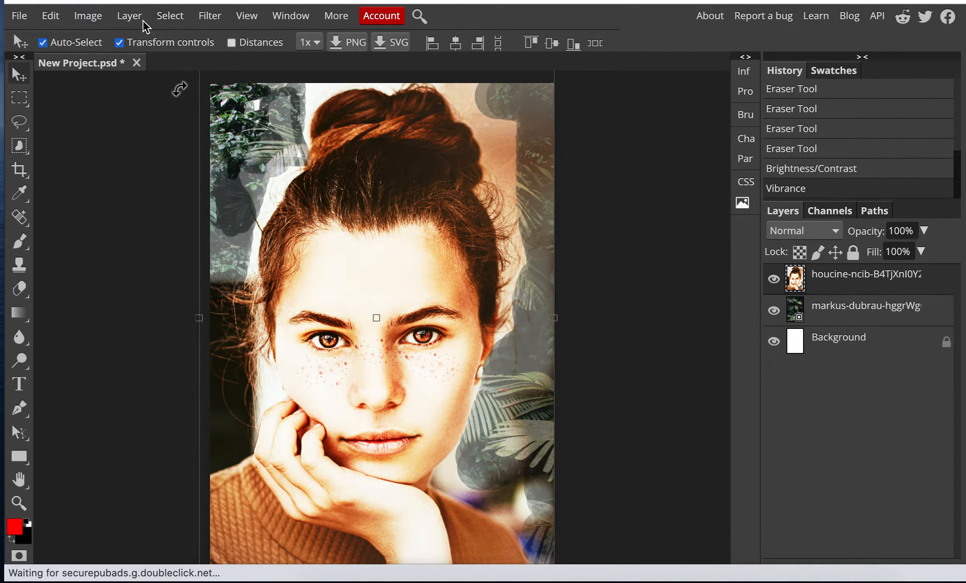
left_click_drag(381, 214, 483, 236)
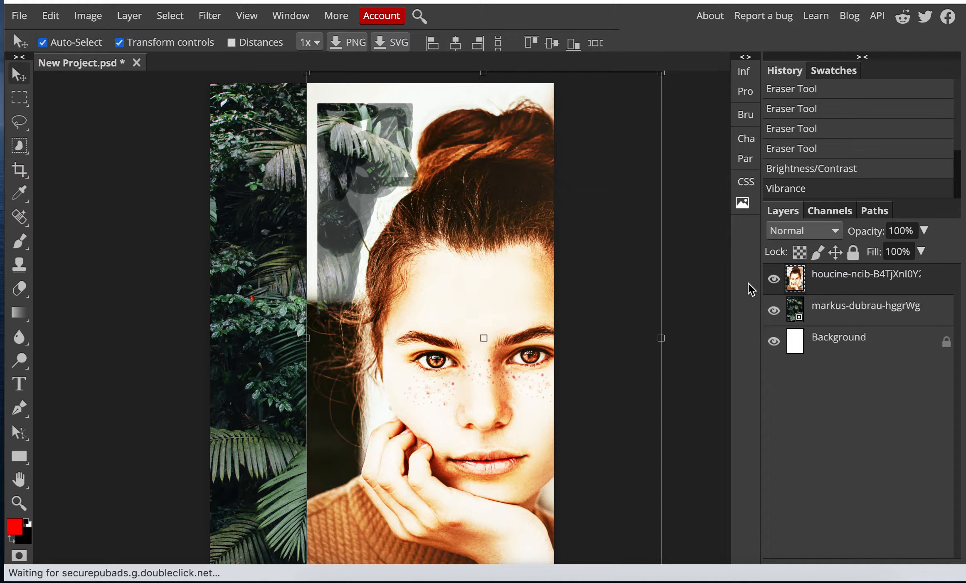
Step: Select the foliage layer and look through the image adjustments available for it
left_click(839, 312)
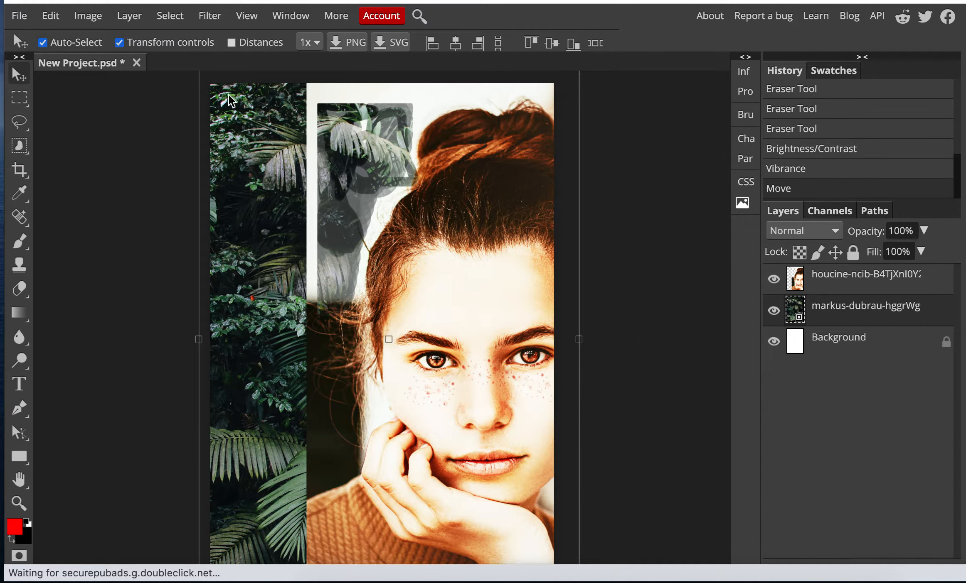
left_click(87, 15)
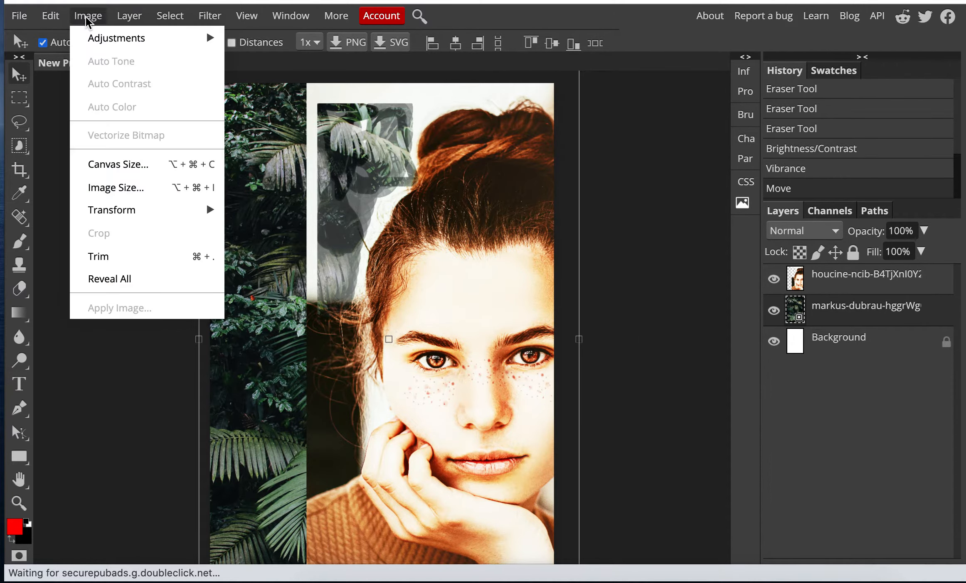
mouse_move(118, 38)
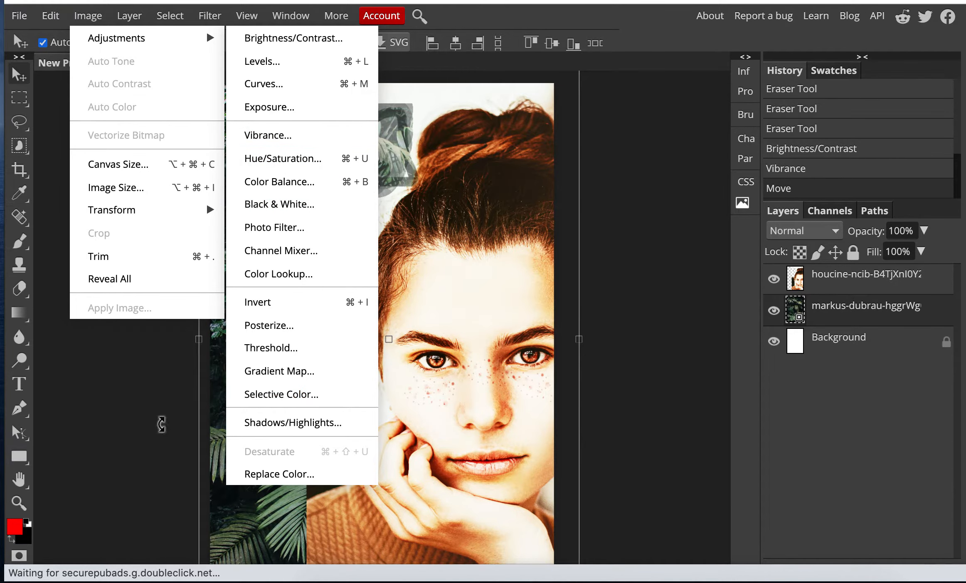
left_click(133, 384)
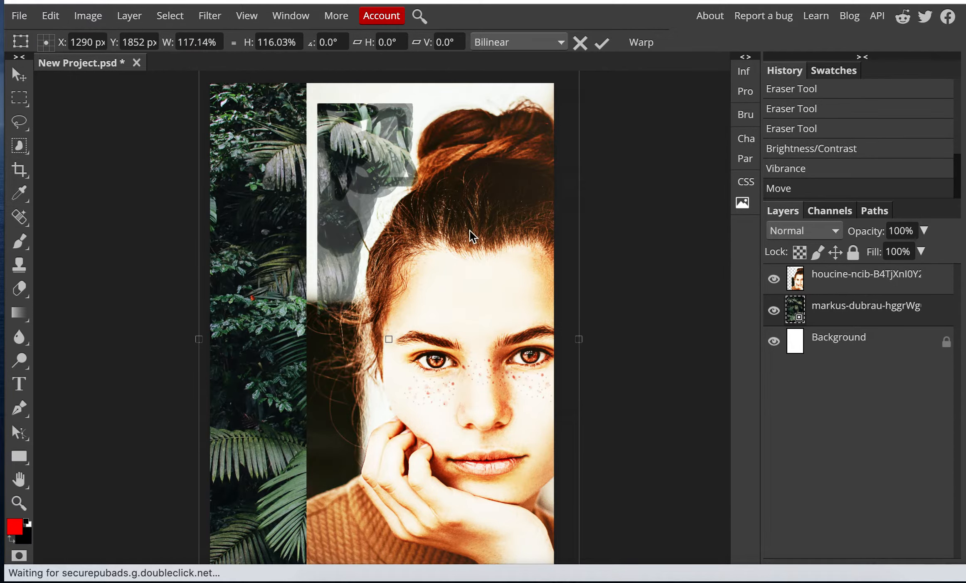
Step: Move the foliage layer to the left and slightly up, and apply the transform
left_click_drag(405, 209, 436, 227)
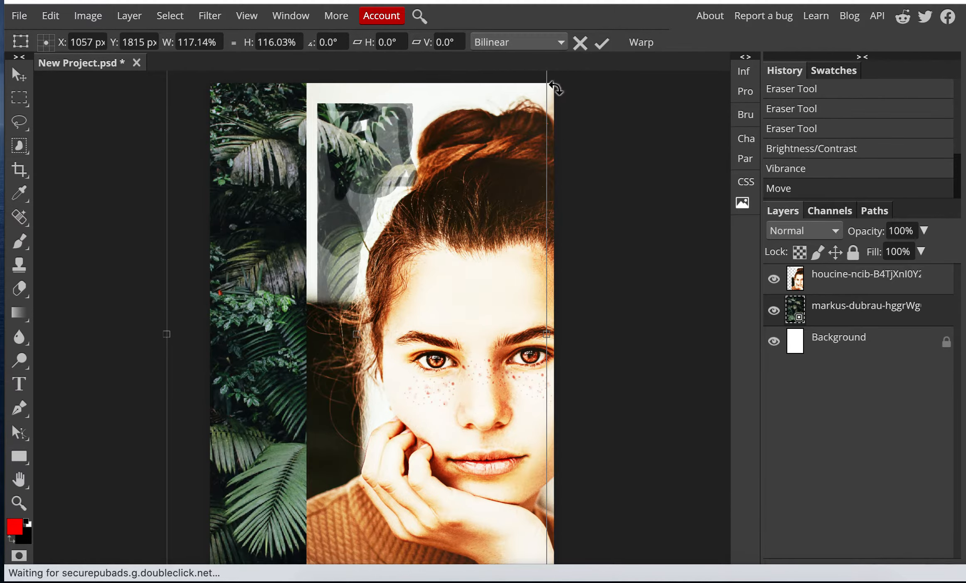
left_click(604, 47)
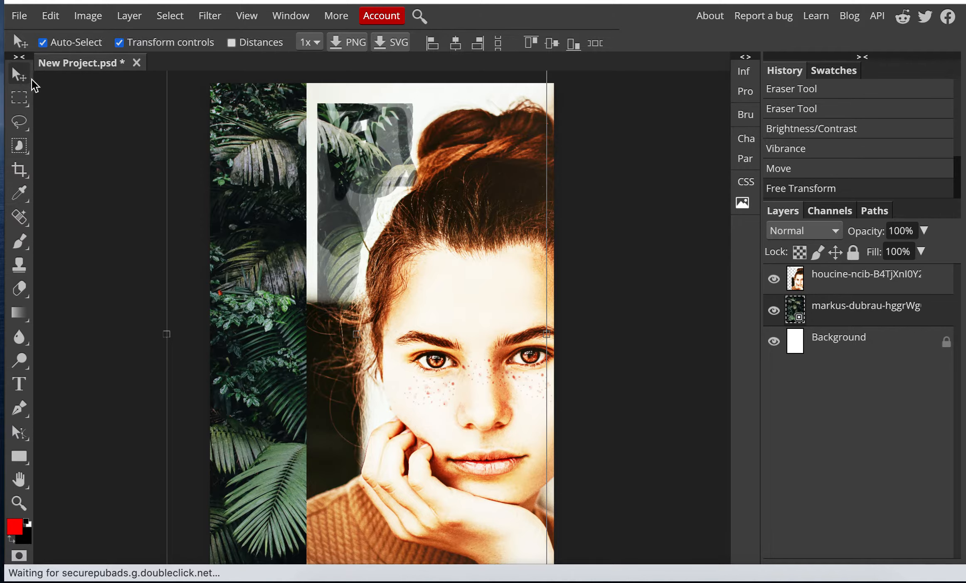
Step: Try out different positions for the portrait layer with Auto-Select off, and place it centred over the foliage, covering the canvas's left edge
left_click(476, 221)
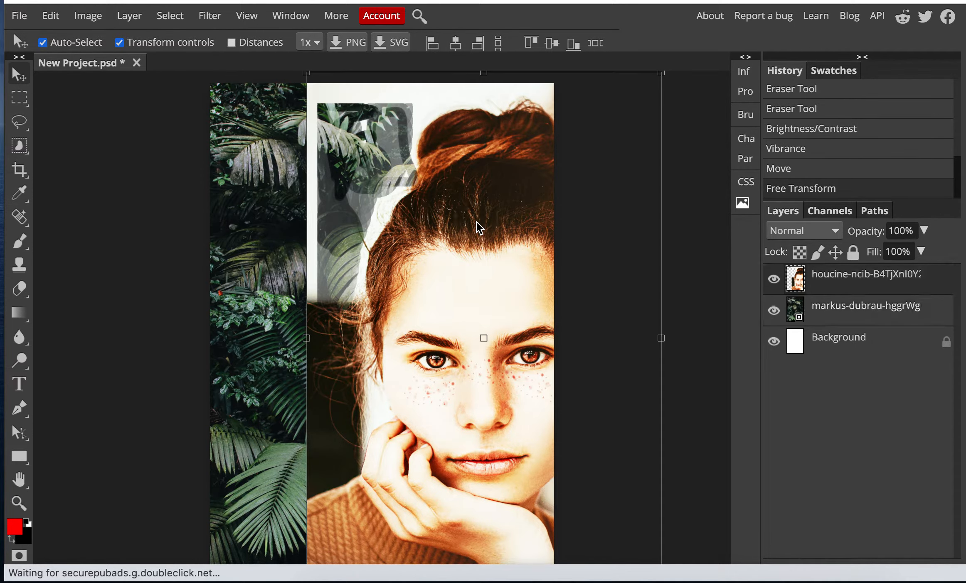
left_click_drag(476, 222, 516, 268)
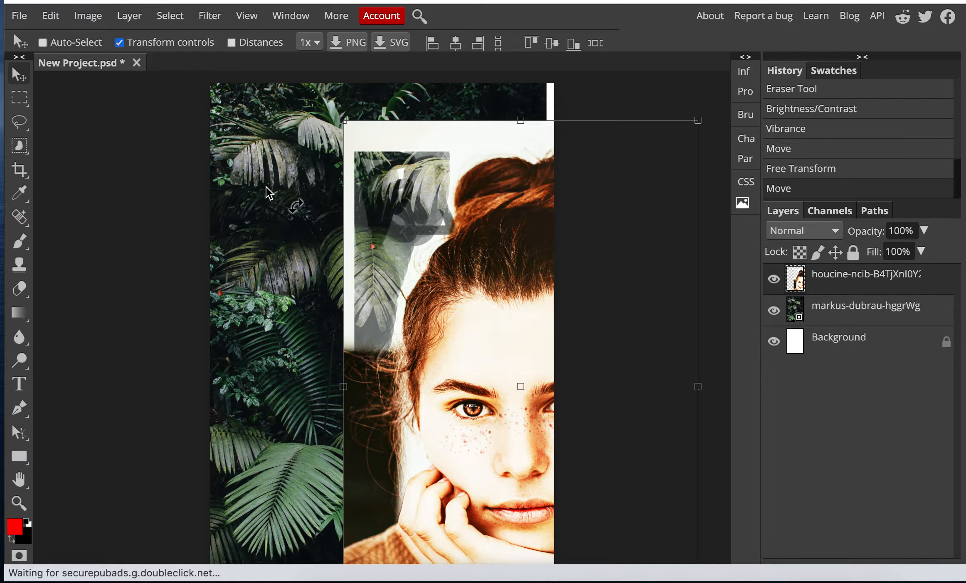
left_click_drag(261, 182, 264, 313)
left_click_drag(243, 139, 387, 225)
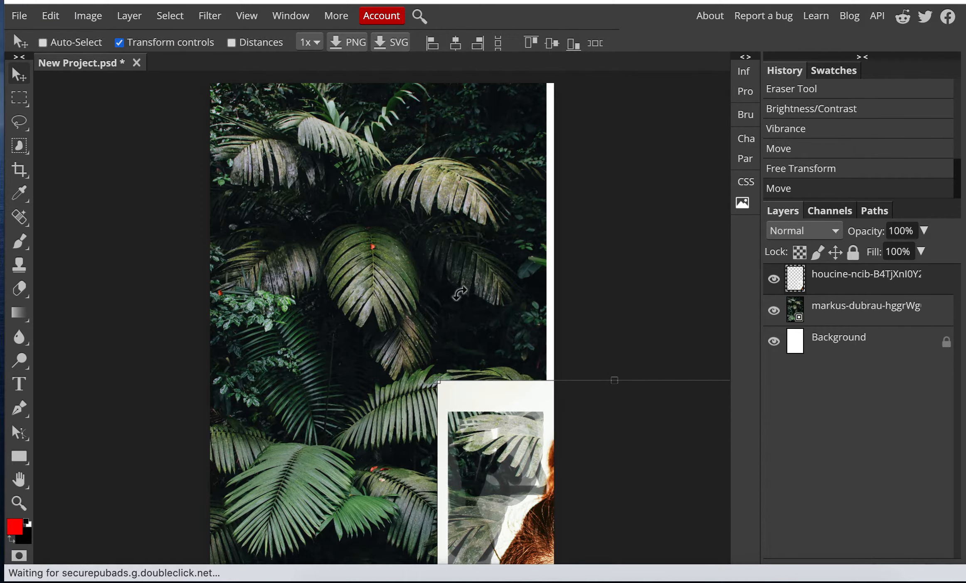
left_click(516, 397)
left_click_drag(516, 396, 343, 93)
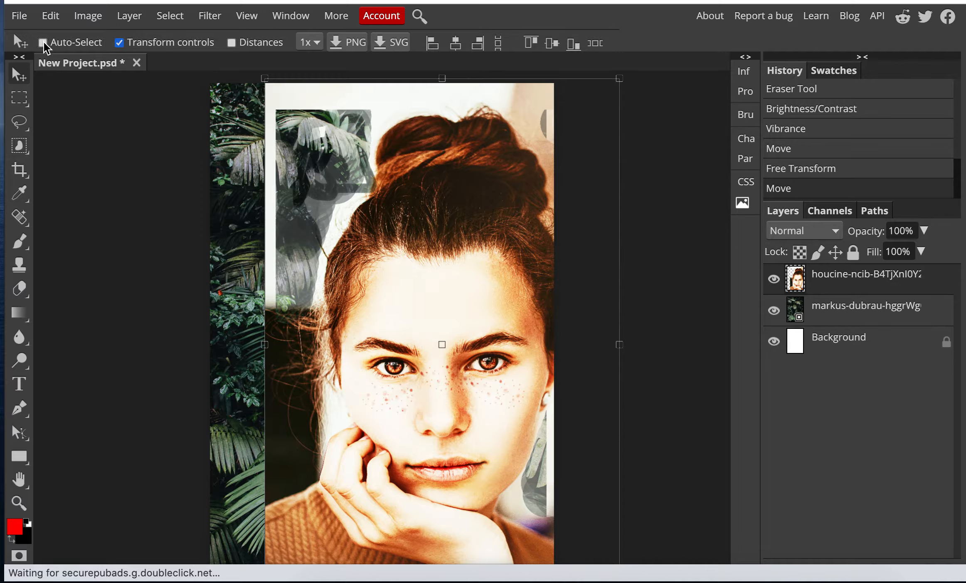
left_click_drag(447, 200, 380, 182)
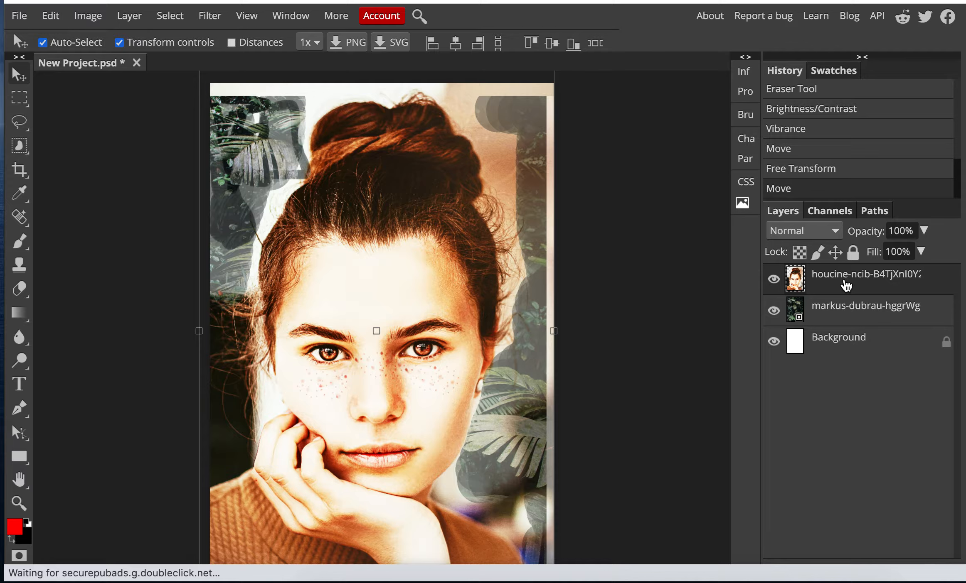
Step: Start the Filter Gallery on the portrait and preview the Glowing Edges, Ocean Ripple, Photocopy and Halftone Pattern effects
left_click(208, 17)
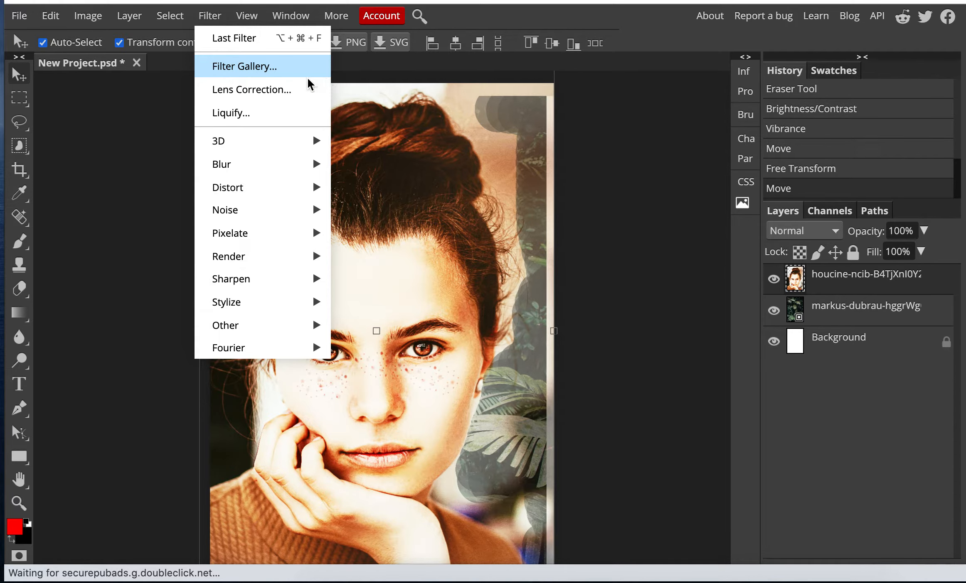
left_click(268, 73)
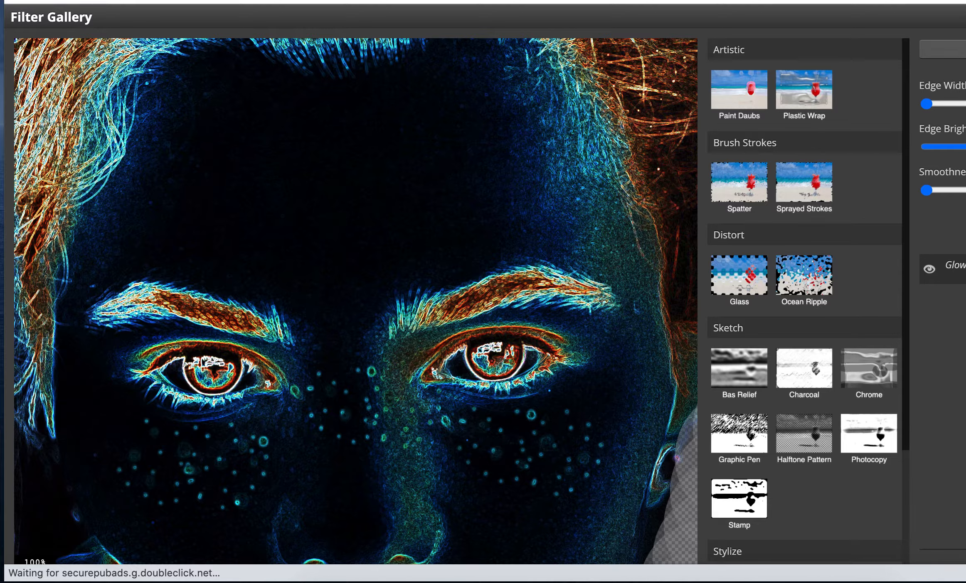
left_click_drag(928, 104, 963, 105)
scroll(747, 376, "down", 4)
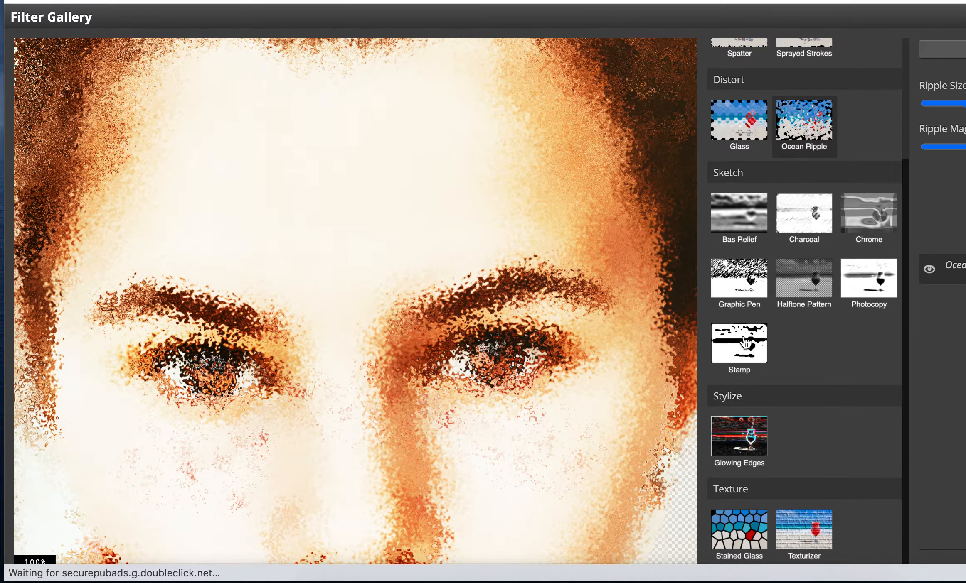
left_click(870, 293)
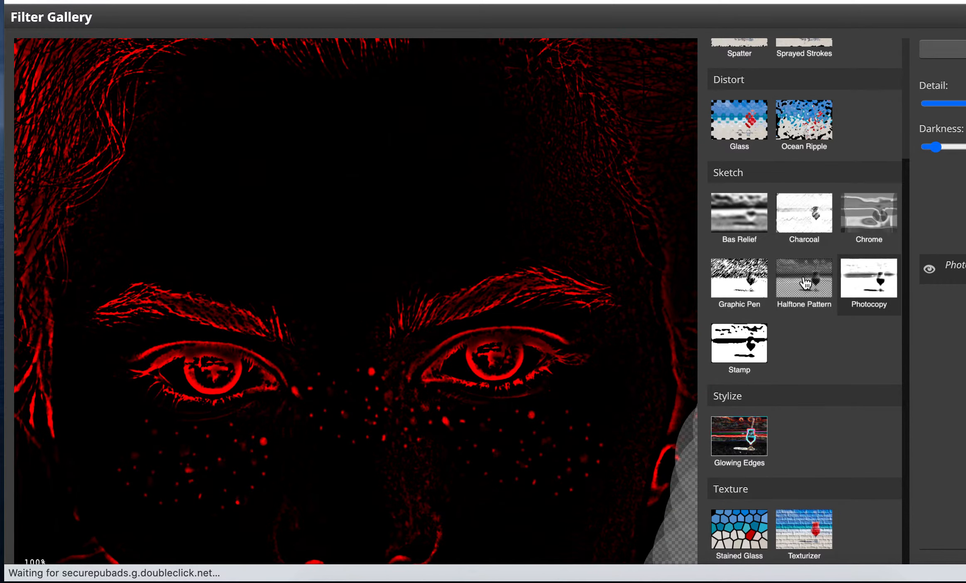
left_click(805, 295)
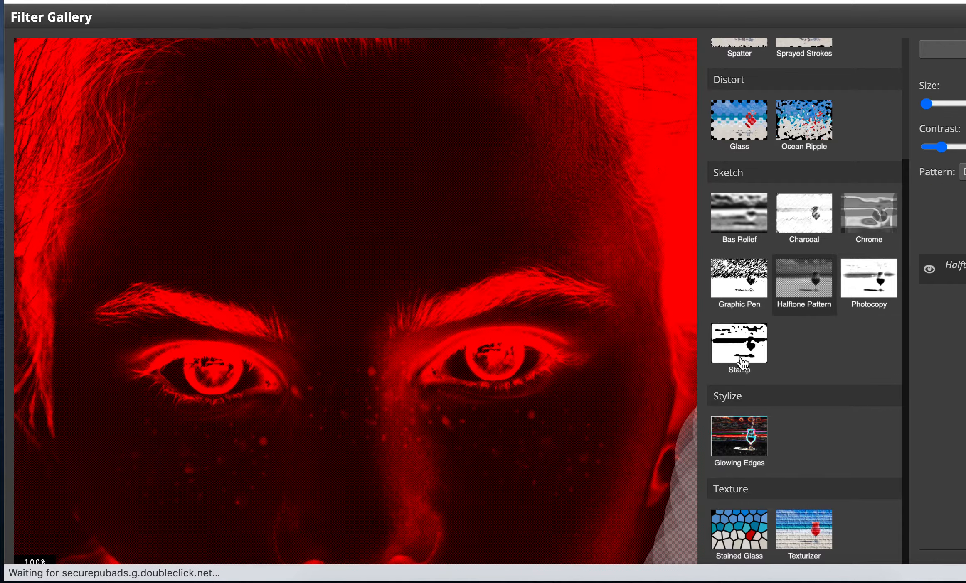
Step: Inspect the Halftone Pattern preview across the whole portrait and up close on the face, and leave the gallery without applying it
scroll(528, 347, "down", 5)
scroll(527, 347, "up", 6)
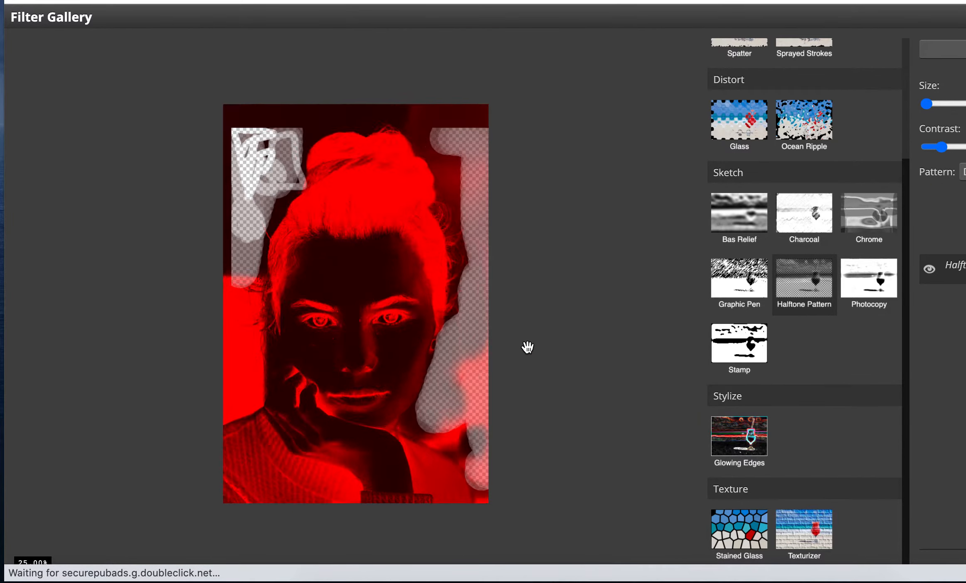
left_click_drag(338, 339, 493, 328)
left_click_drag(143, 294, 556, 260)
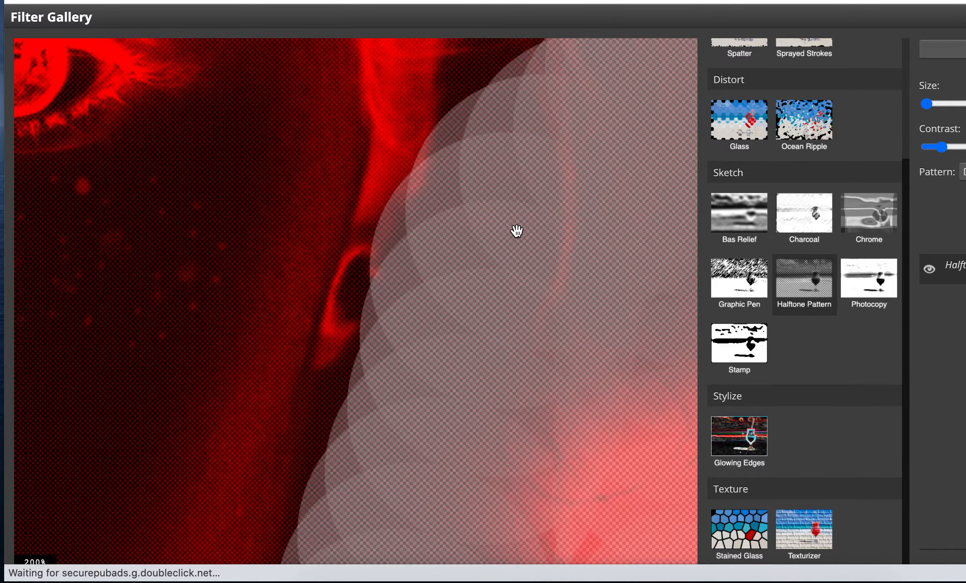
left_click_drag(331, 233, 621, 244)
left_click_drag(352, 171, 515, 178)
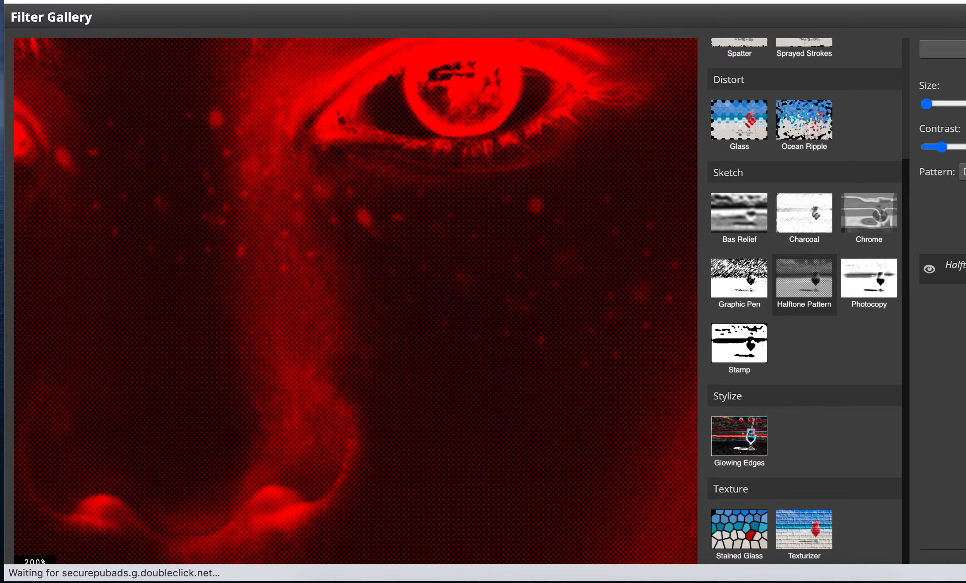
left_click(941, 49)
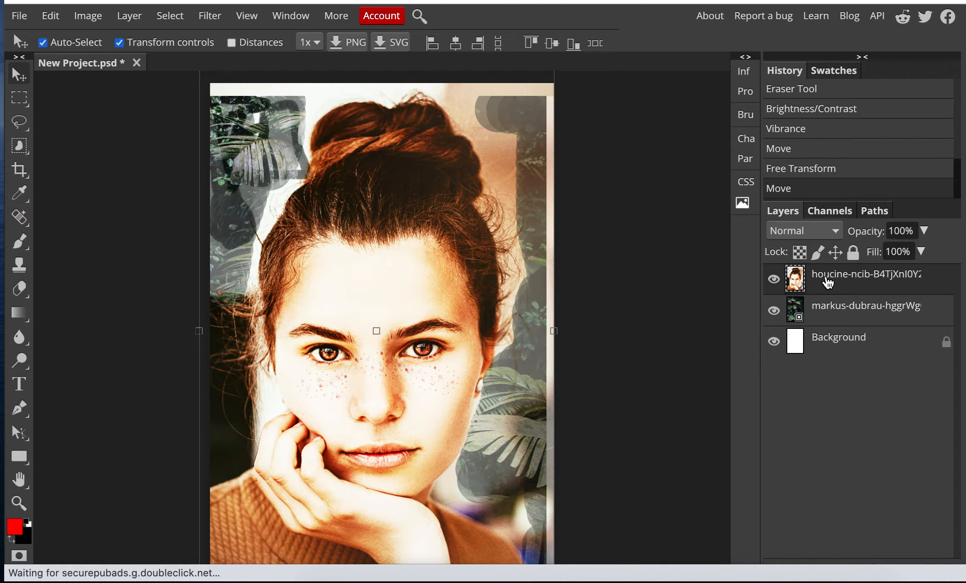
Step: Try the darkening blend modes on the portrait layer: Darken, Multiply, Color Burn, Linear Burn and Darker Color
left_click(821, 234)
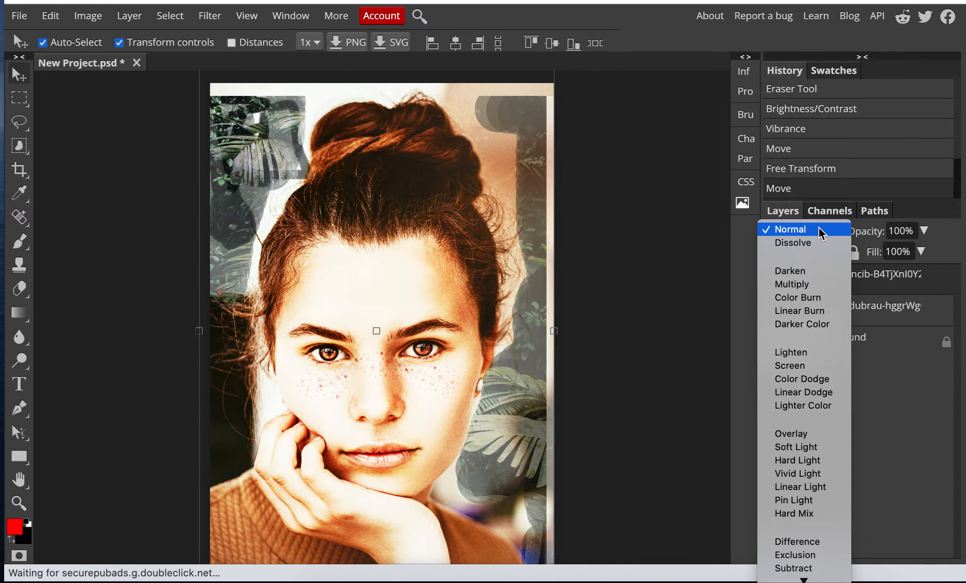
left_click(802, 272)
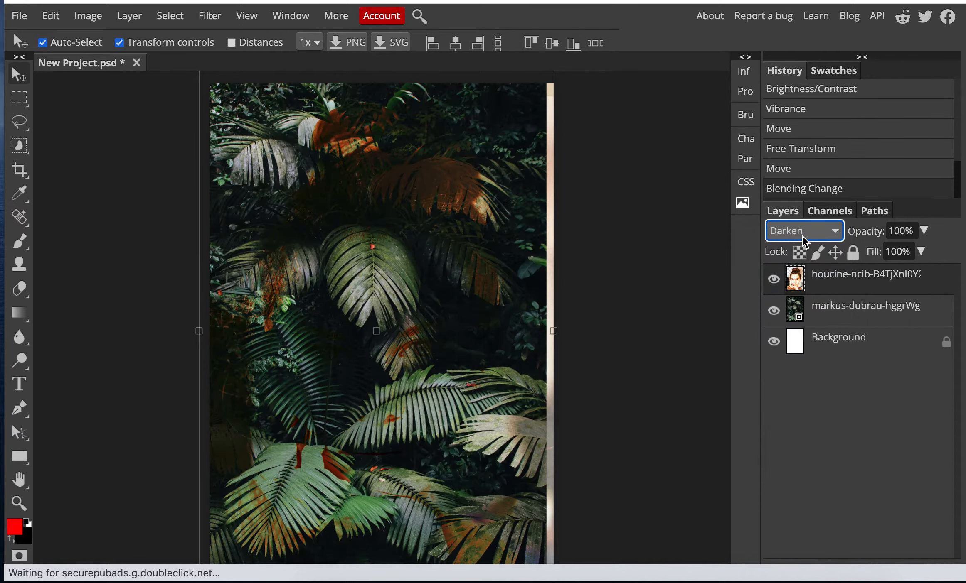
left_click(801, 234)
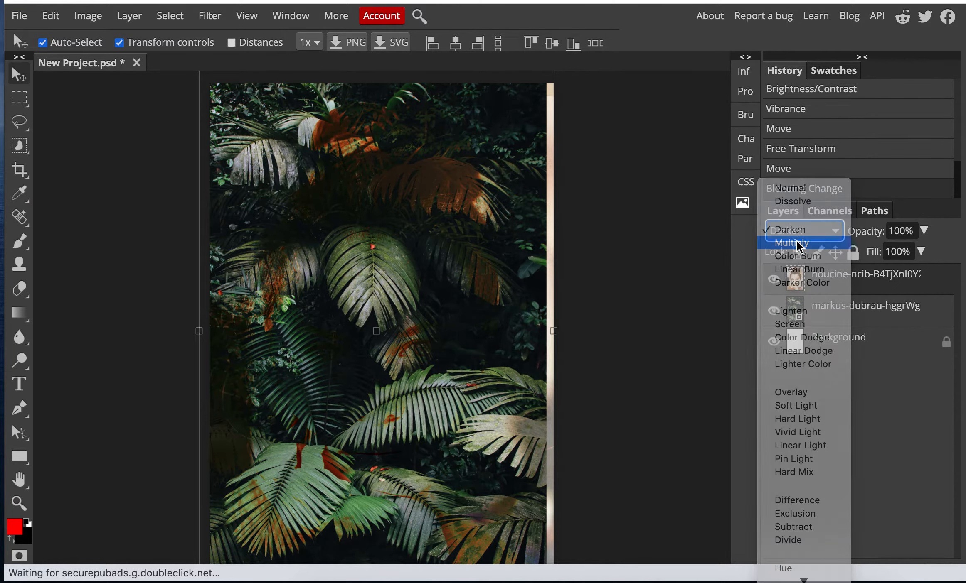
left_click(798, 241)
left_click(796, 235)
left_click(796, 244)
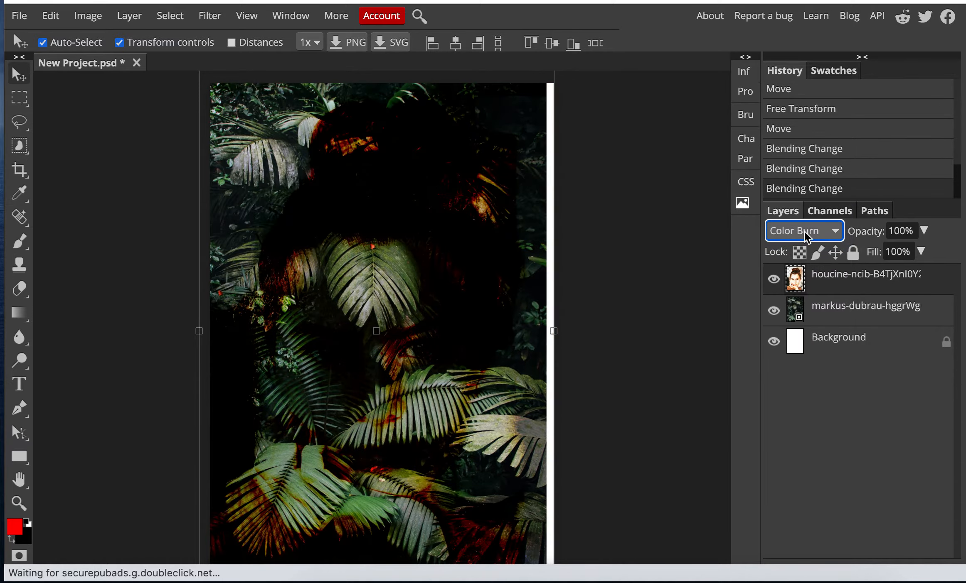
left_click(801, 231)
left_click(802, 242)
left_click(801, 237)
left_click(800, 244)
Step: Try the lightening blend modes on the portrait layer: Lighten, Screen, Color Dodge, Linear Dodge and Lighter Color
left_click(799, 234)
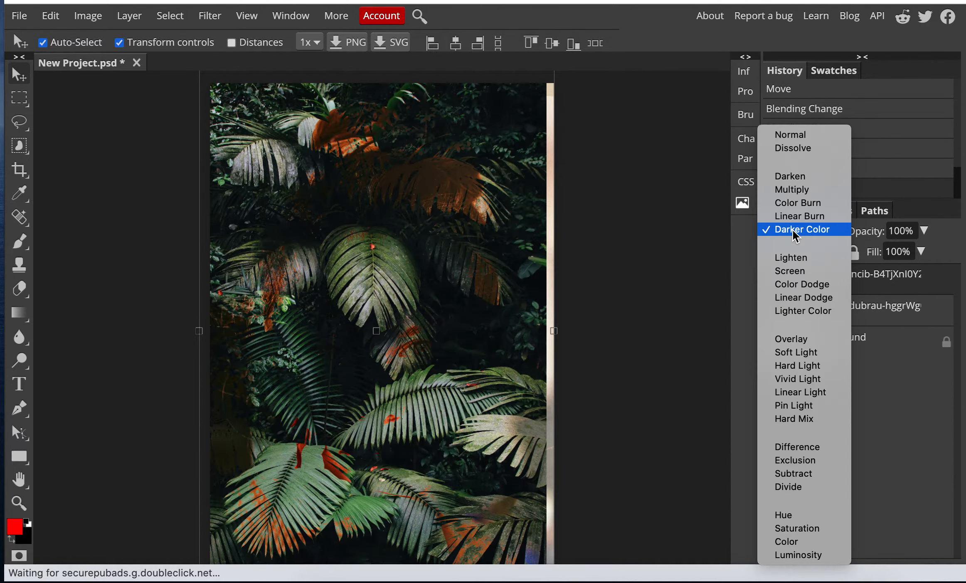
left_click(793, 257)
left_click(795, 232)
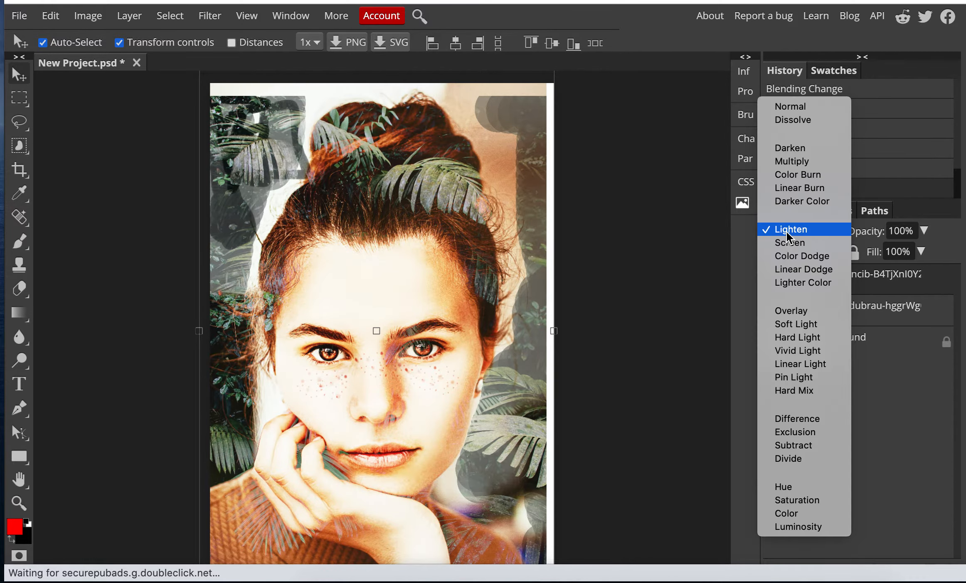
left_click(790, 243)
left_click(789, 235)
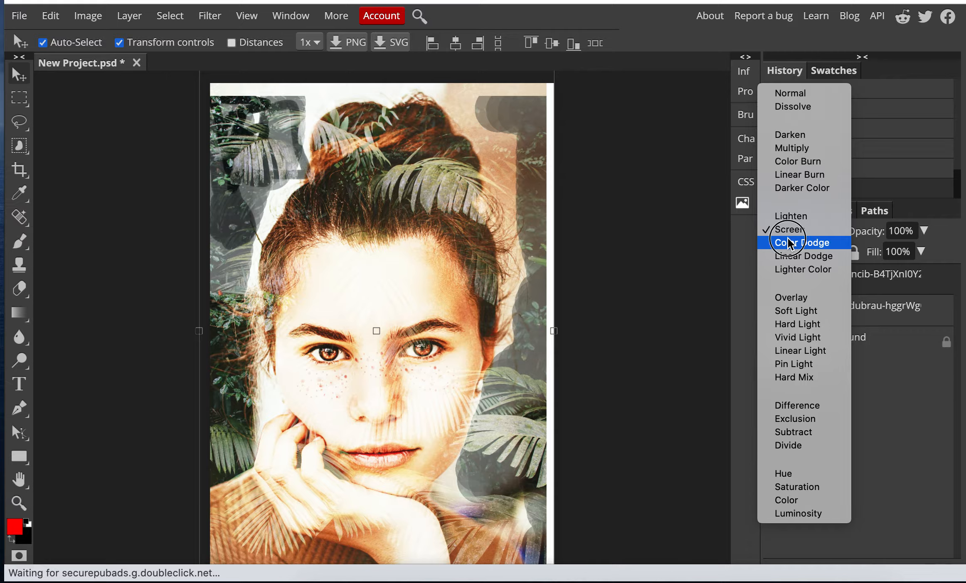
left_click(790, 243)
left_click(796, 236)
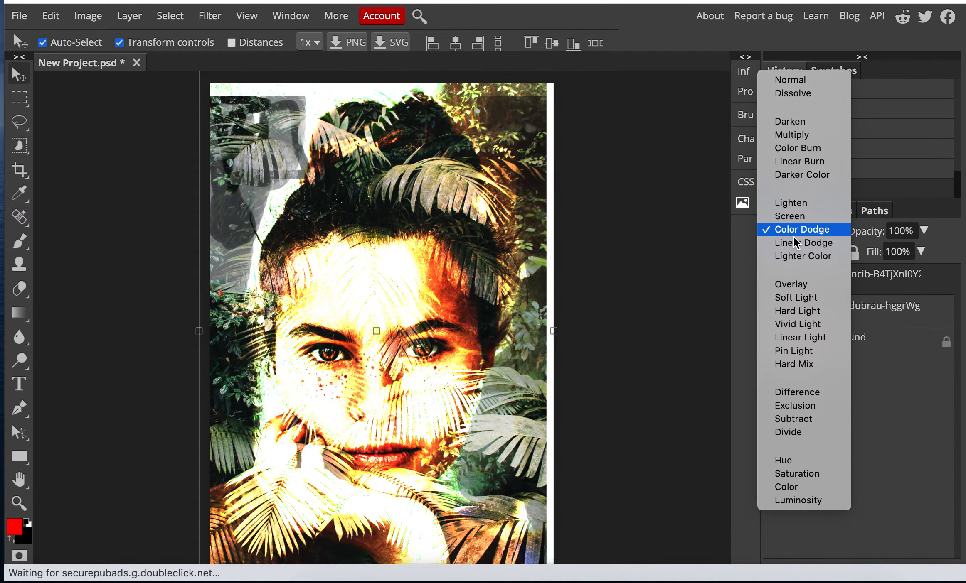
left_click(795, 245)
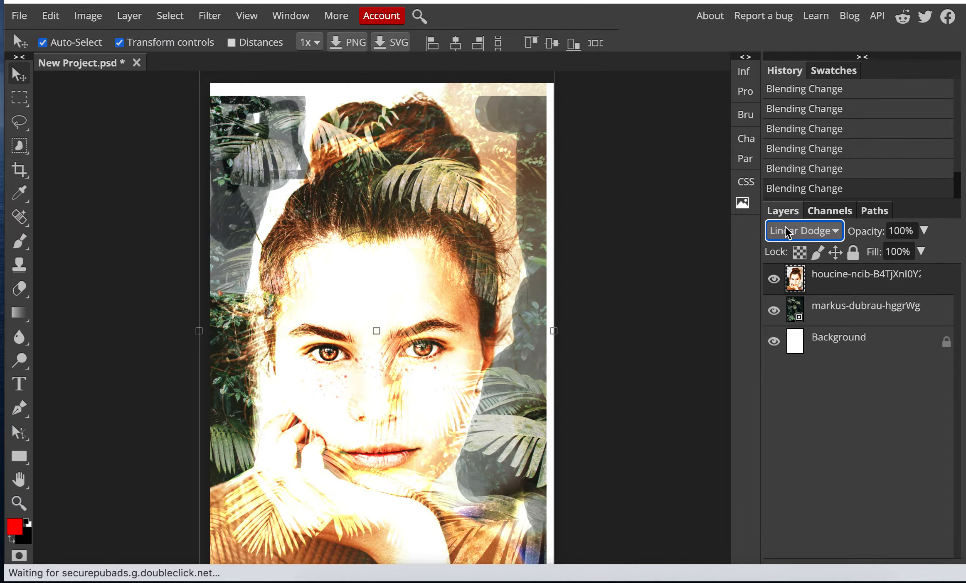
left_click(787, 232)
left_click(787, 245)
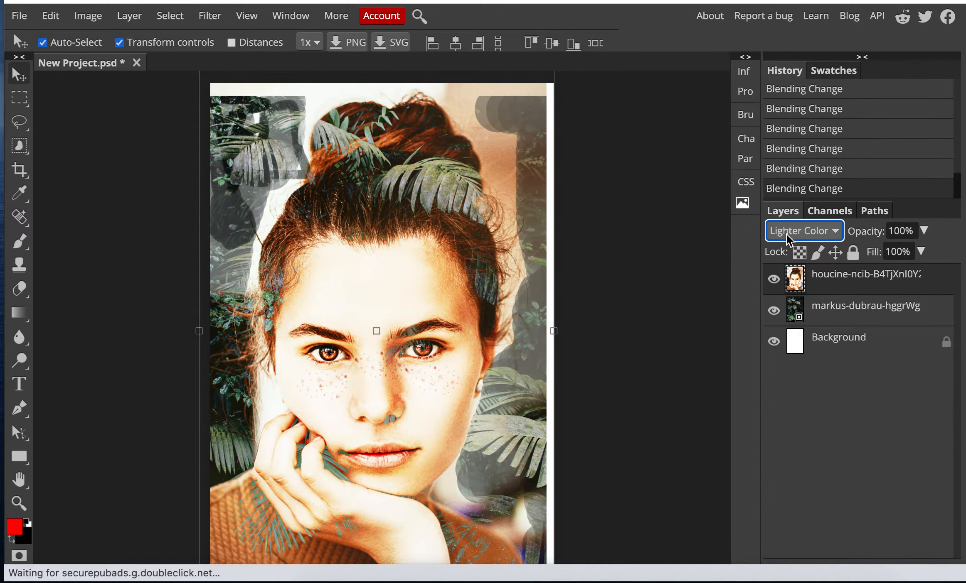
Step: Try the Overlay, Soft Light and Hard Light blend modes on the portrait layer
left_click(787, 236)
left_click(784, 254)
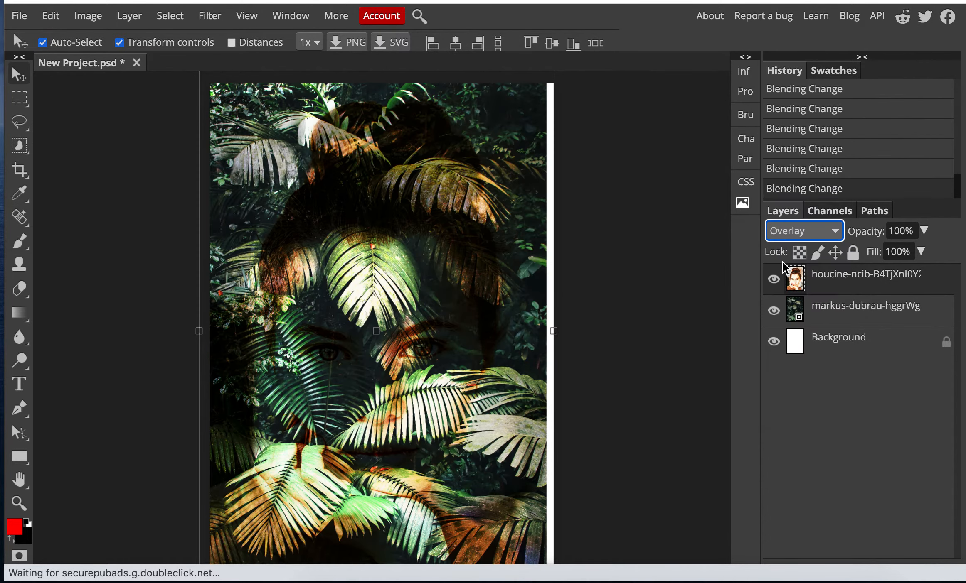
left_click(780, 239)
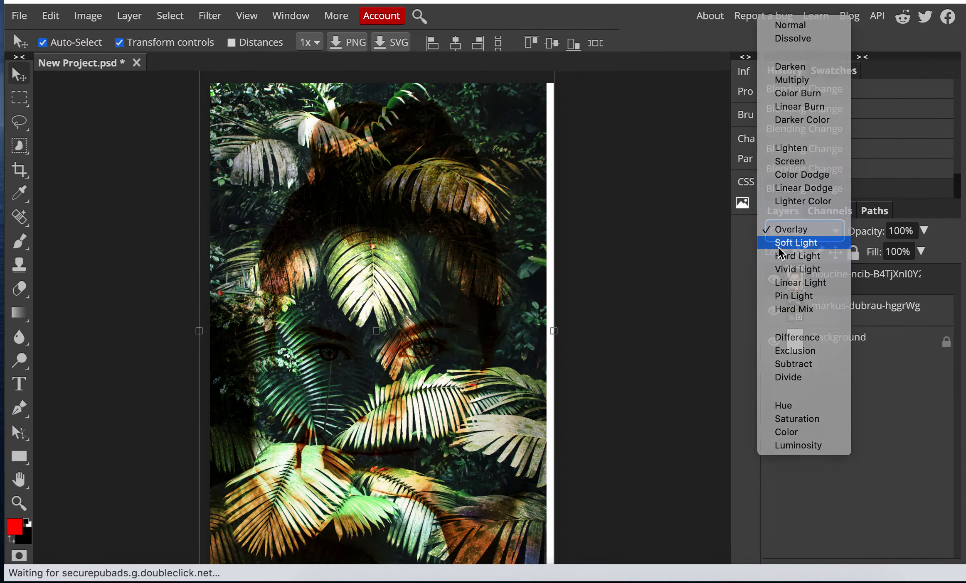
left_click(783, 242)
left_click(775, 234)
left_click(781, 241)
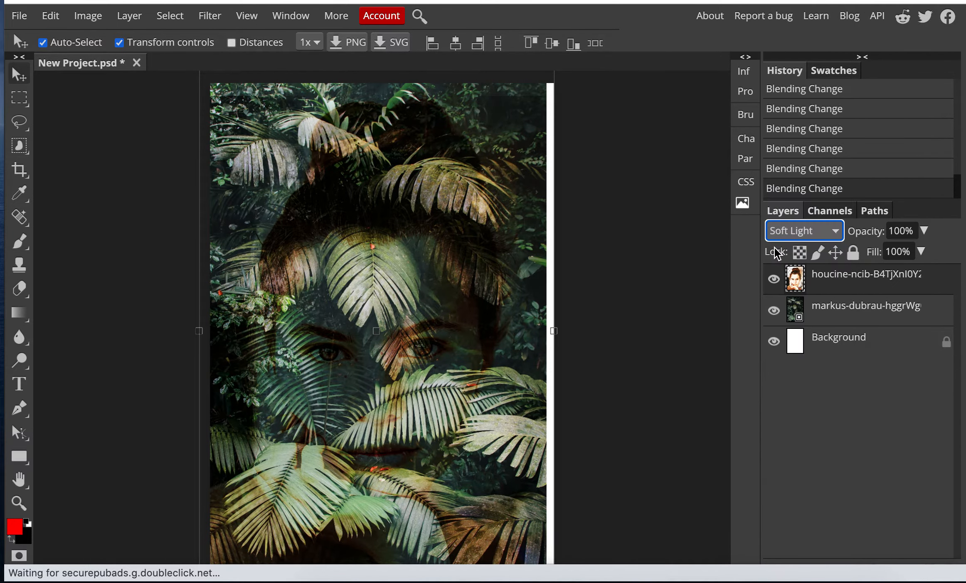
Step: Try the Vivid Light, Linear Light, Pin Light and Hard Mix blend modes on the portrait layer
left_click(776, 237)
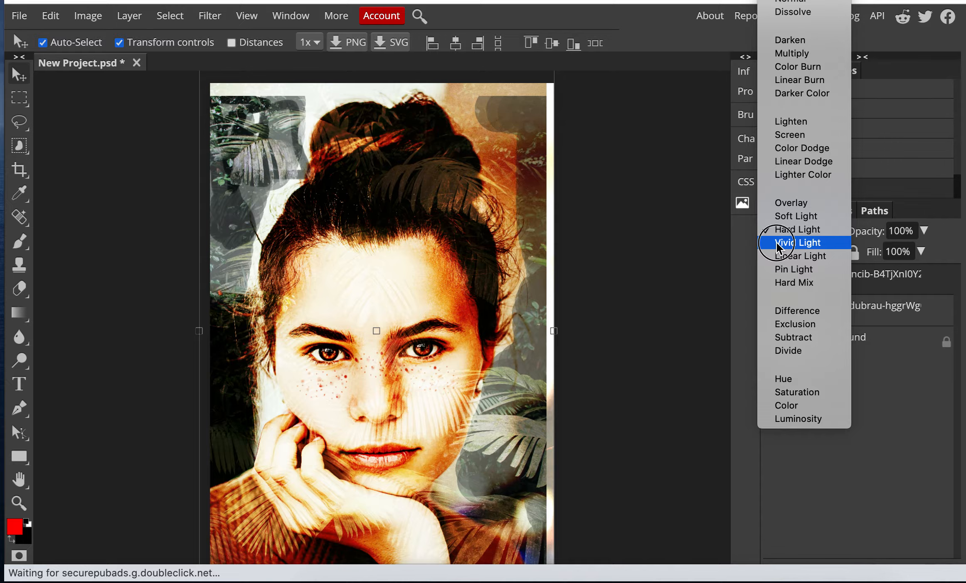
left_click(777, 243)
left_click(777, 237)
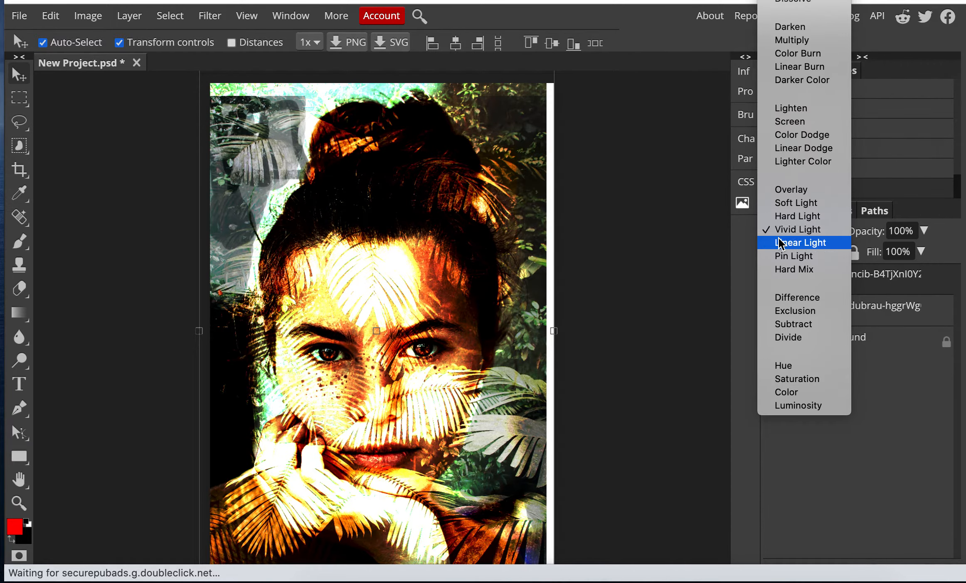
left_click(777, 244)
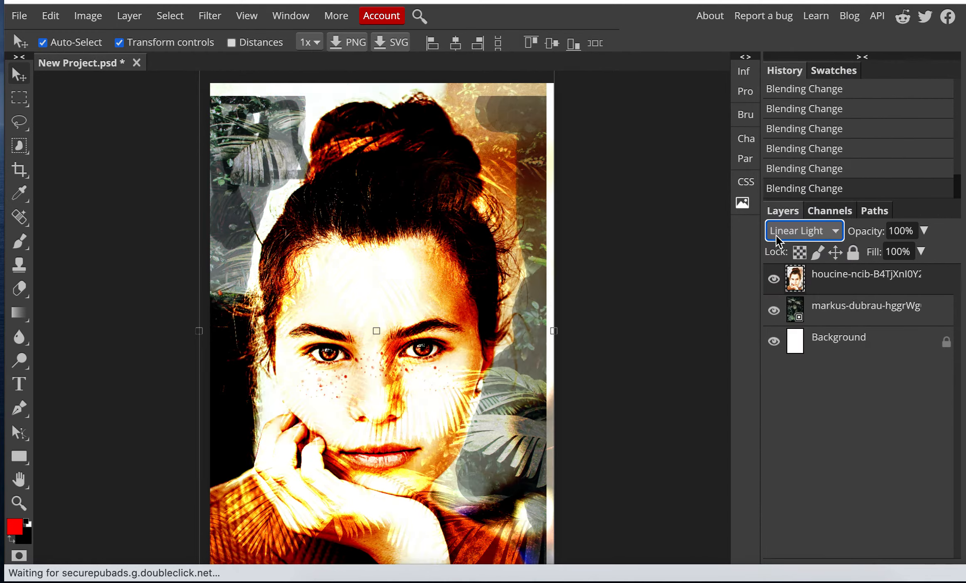
left_click(776, 239)
left_click(779, 249)
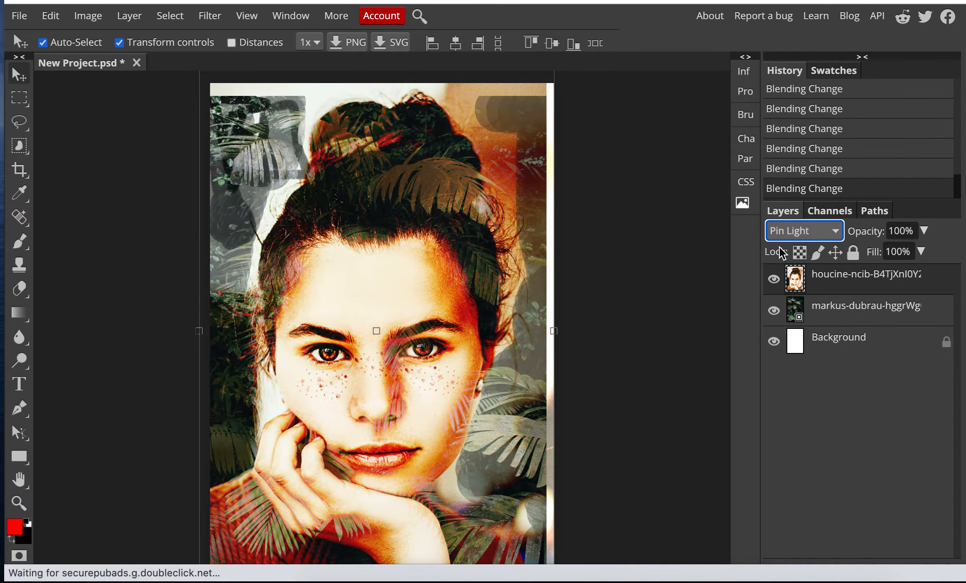
left_click(776, 235)
left_click(776, 243)
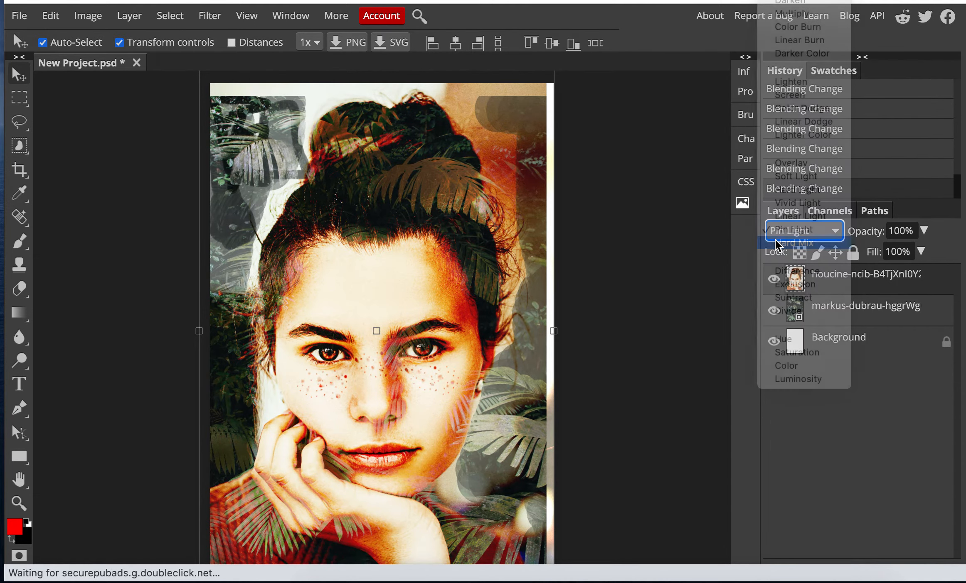
Step: Set the portrait layer's blend mode to Difference and shift the portrait up and the foliage photo right to cover the canvas edge
left_click(775, 239)
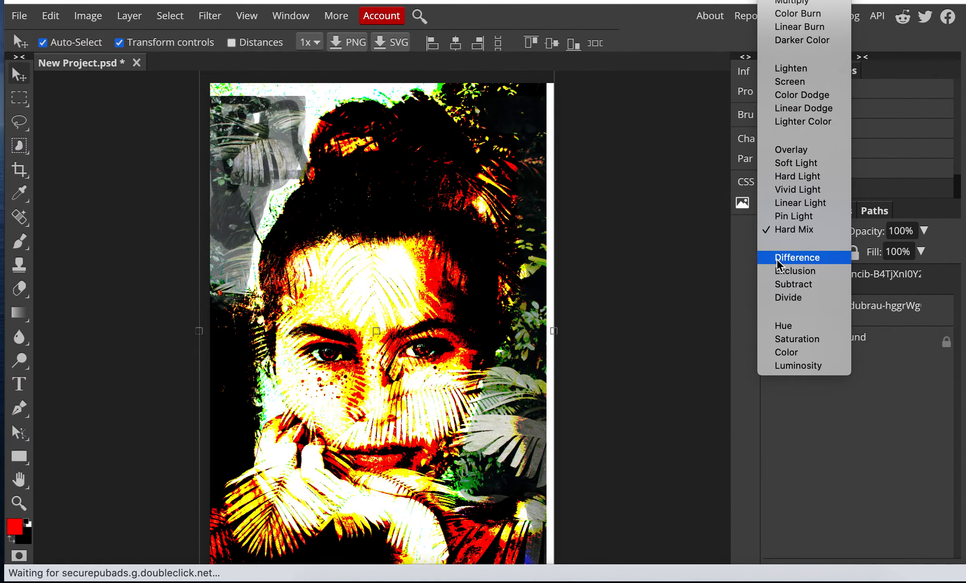
left_click(776, 257)
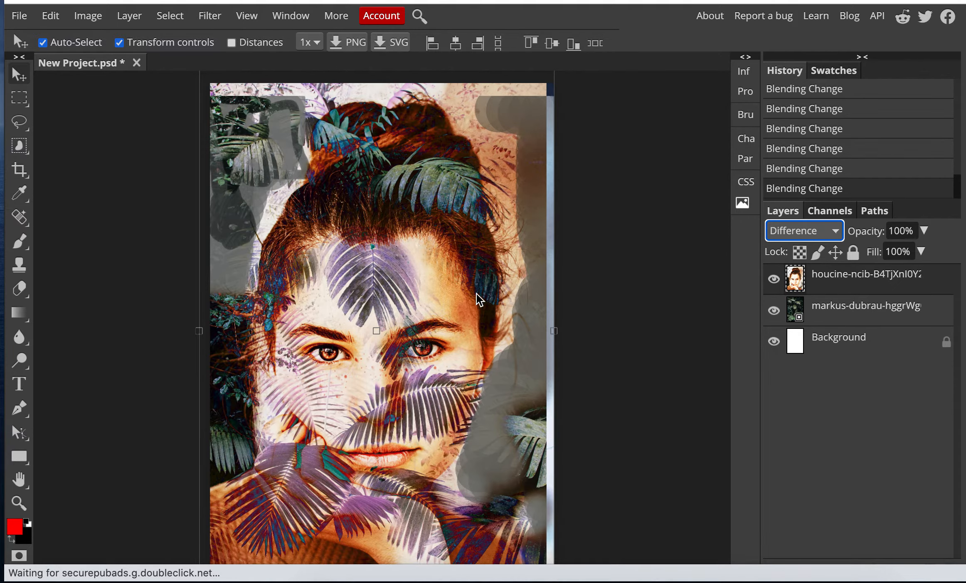
left_click_drag(440, 344, 443, 309)
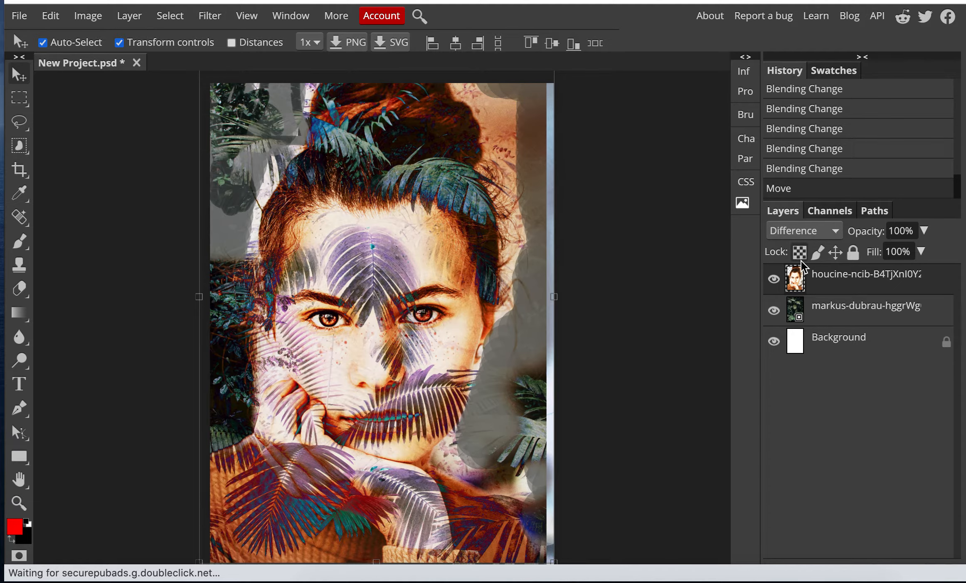
left_click_drag(518, 280, 528, 284)
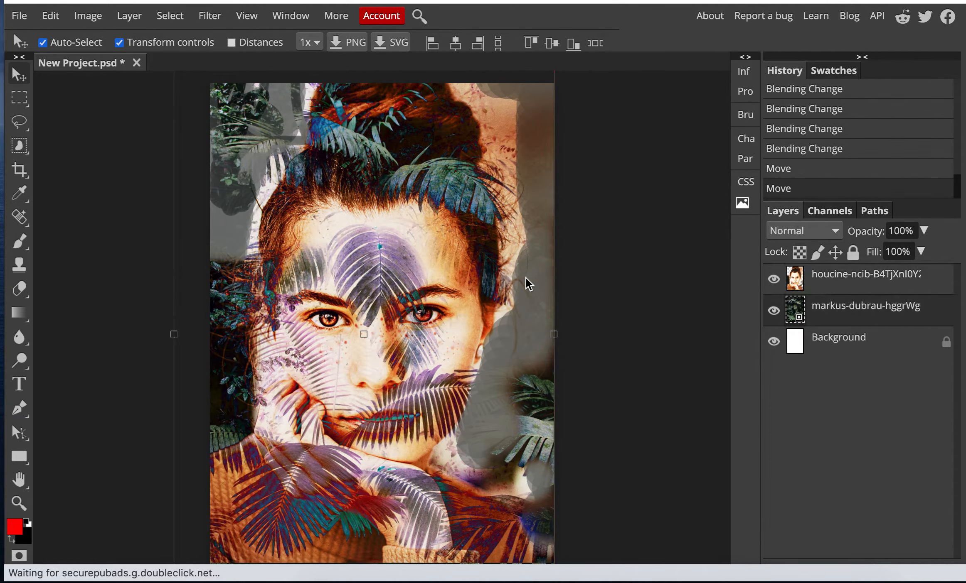
Step: Add the word JUNGLE in a wide text box across the hair at the upper part of the composite
left_click(18, 381)
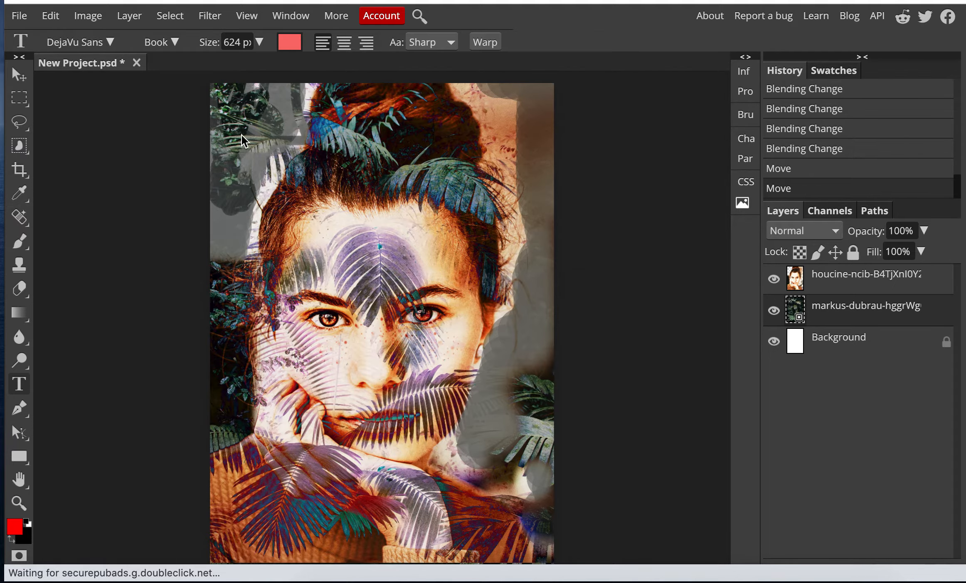
key("super+equal")
key("super+equal")
scroll(238, 133, "down", 2)
scroll(239, 133, "right", 1)
scroll(241, 140, "up", 6)
scroll(240, 140, "left", 2)
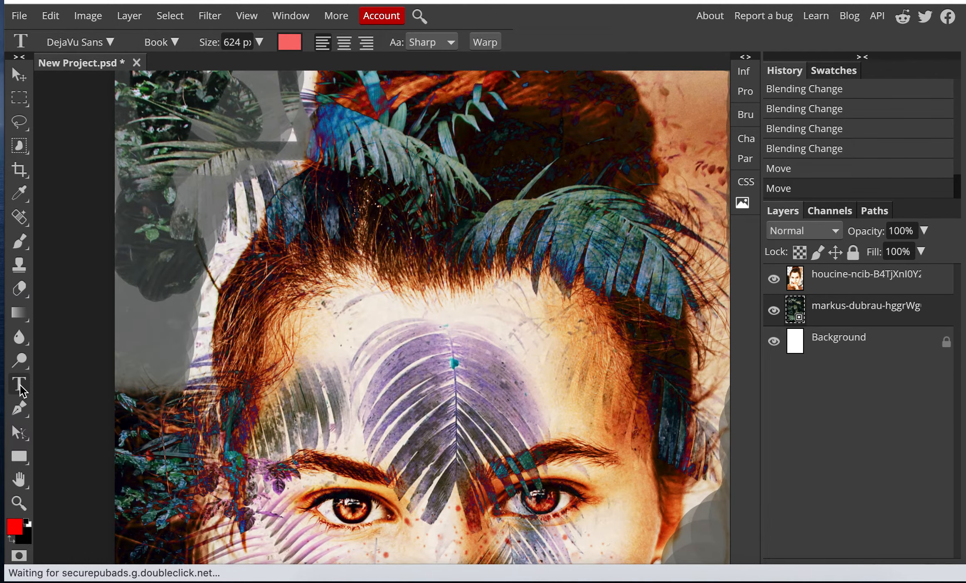
left_click_drag(156, 103, 711, 264)
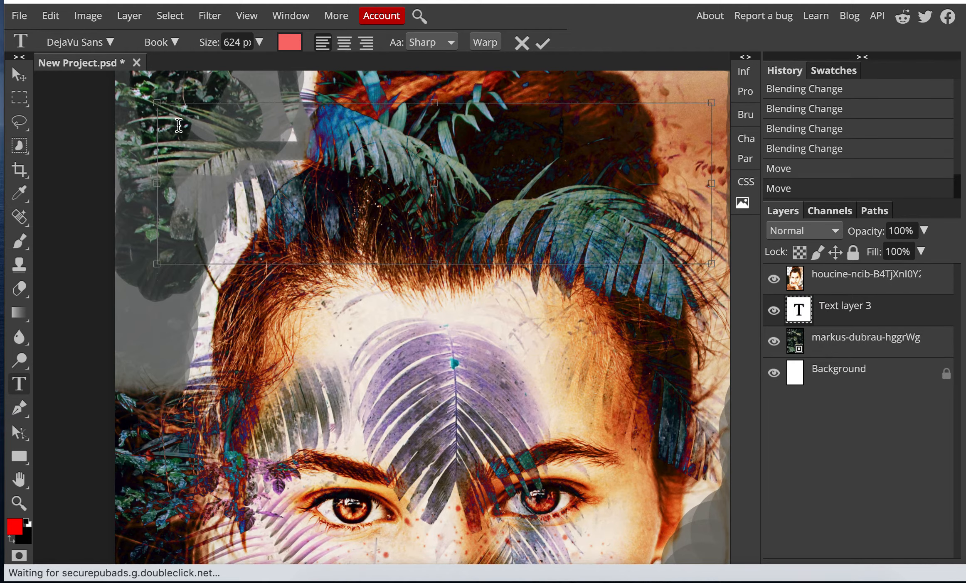
type("JUNGL")
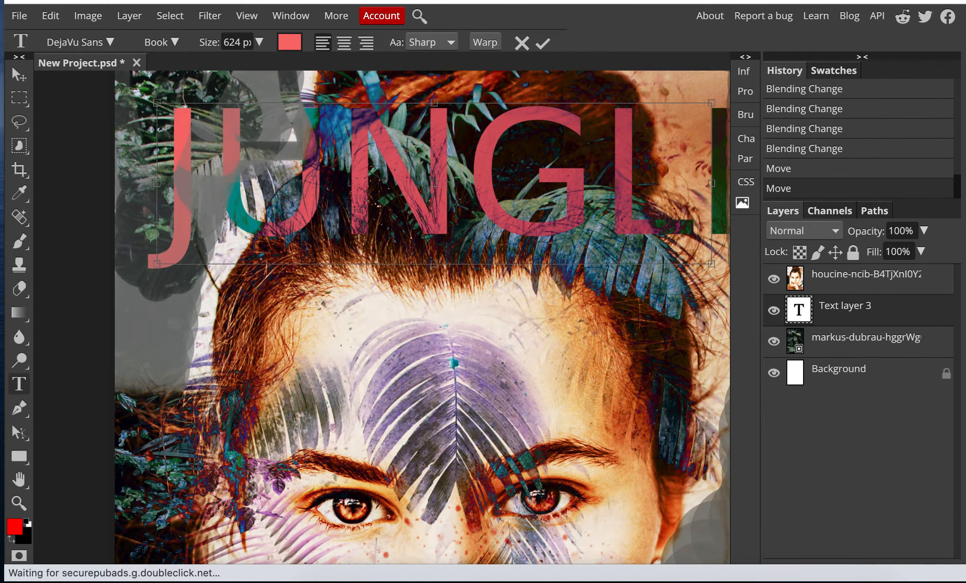
Step: Recolour the whole word JUNGLE to green 63de78, keeping the DejaVu Sans font, and commit the text
key("super+minus")
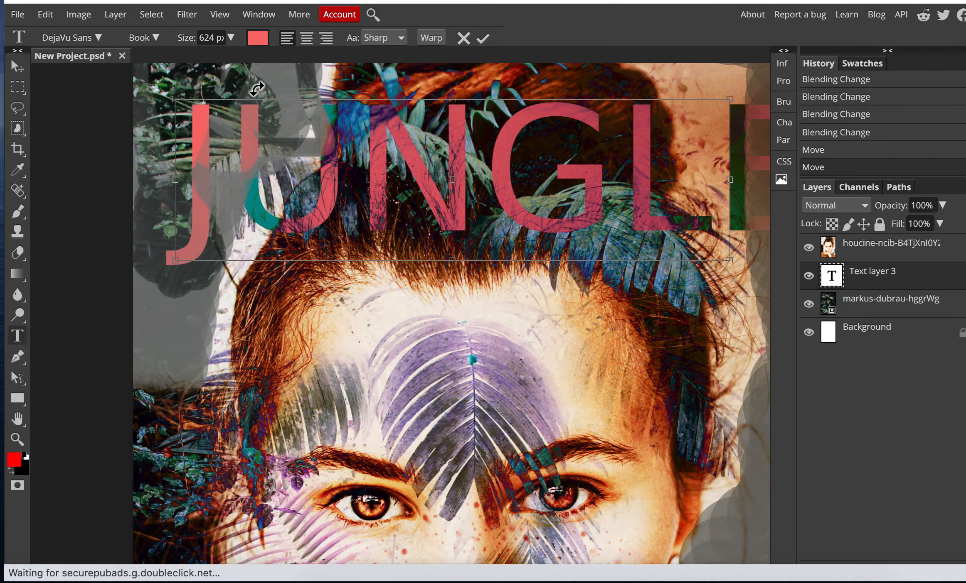
left_click(231, 38)
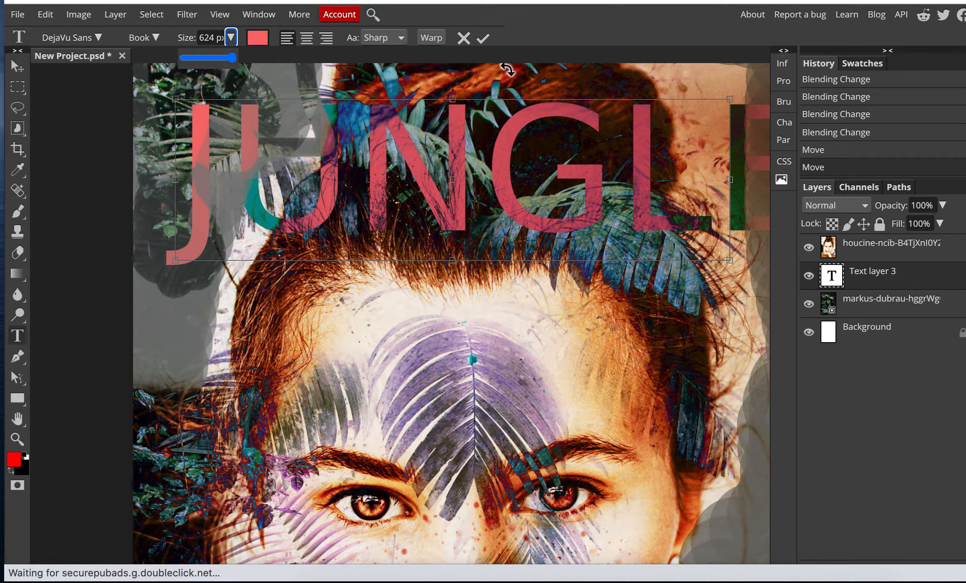
left_click_drag(187, 160, 861, 190)
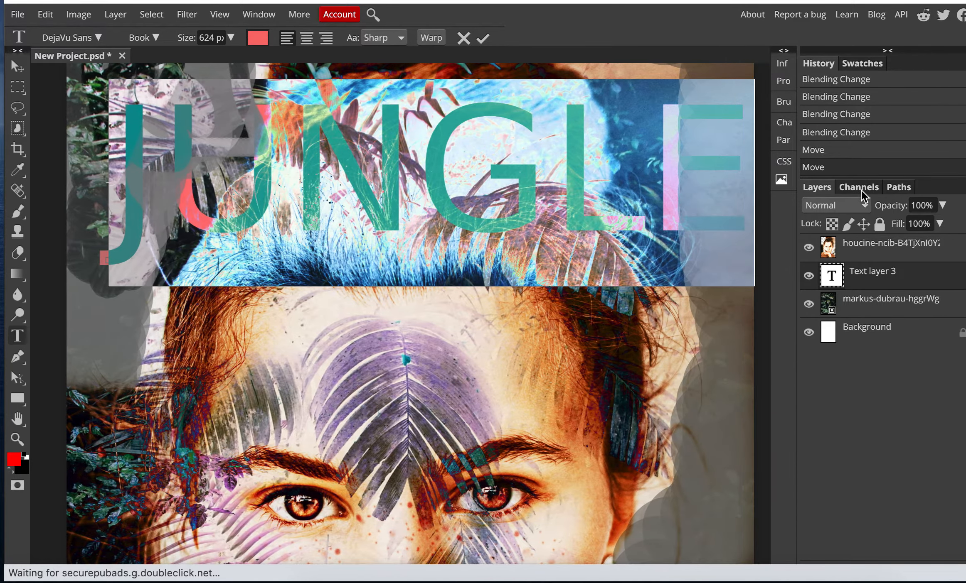
key("super+minus")
key("super+minus")
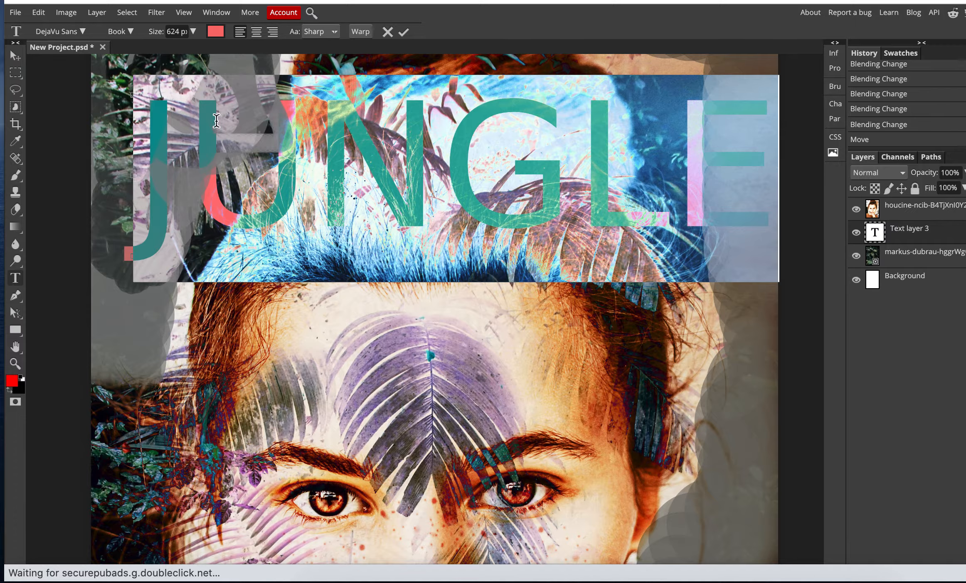
left_click(216, 34)
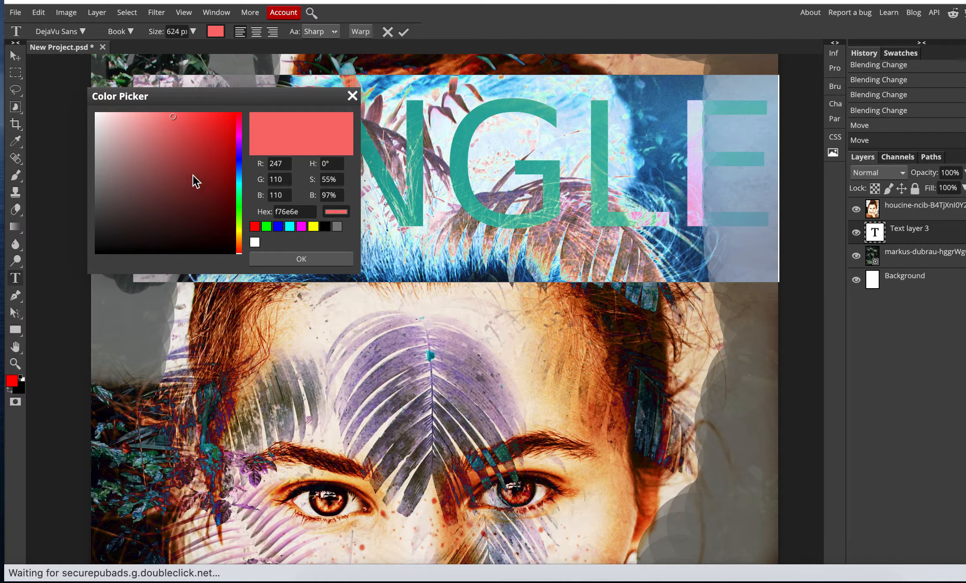
left_click(240, 202)
left_click(176, 140)
left_click(173, 131)
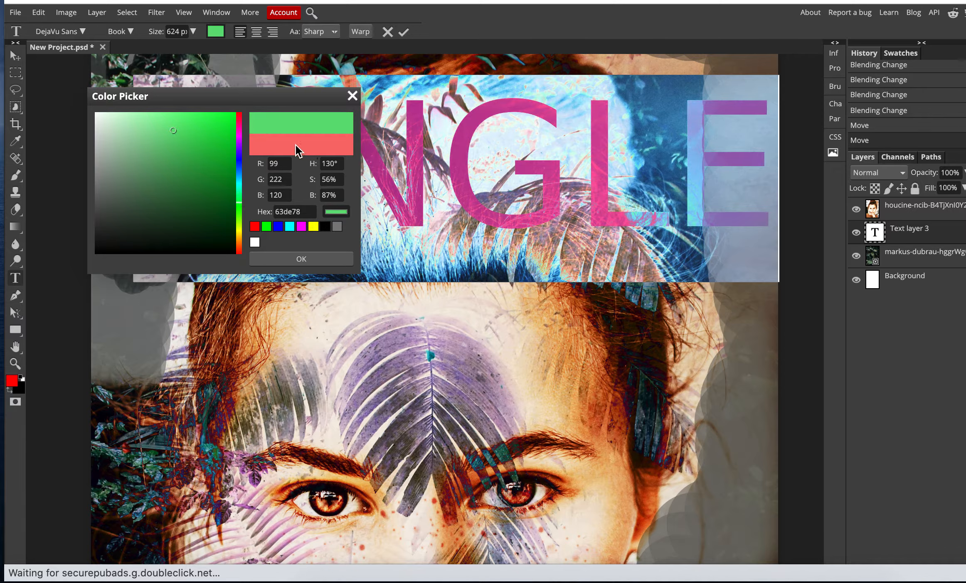
left_click(323, 258)
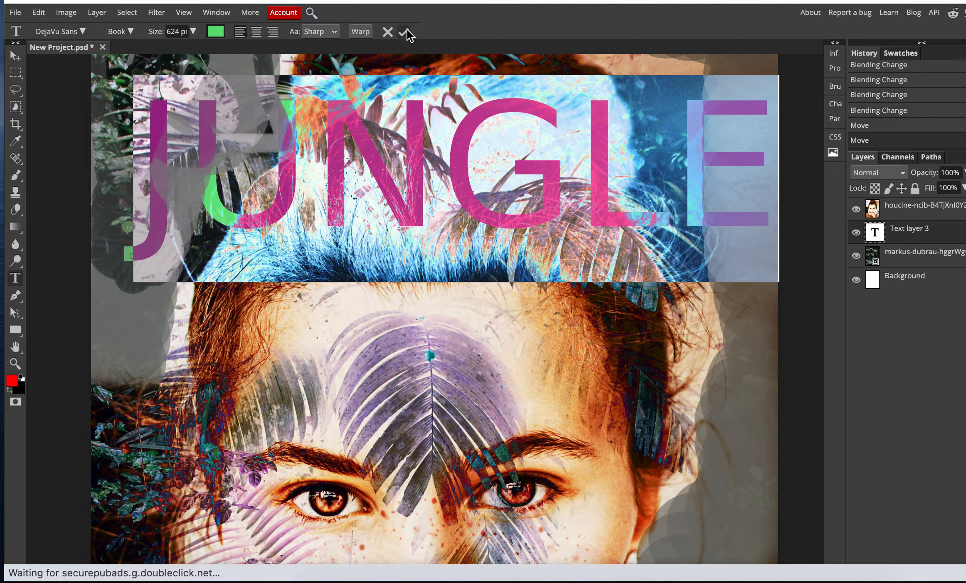
left_click(71, 31)
left_click(78, 31)
left_click(79, 33)
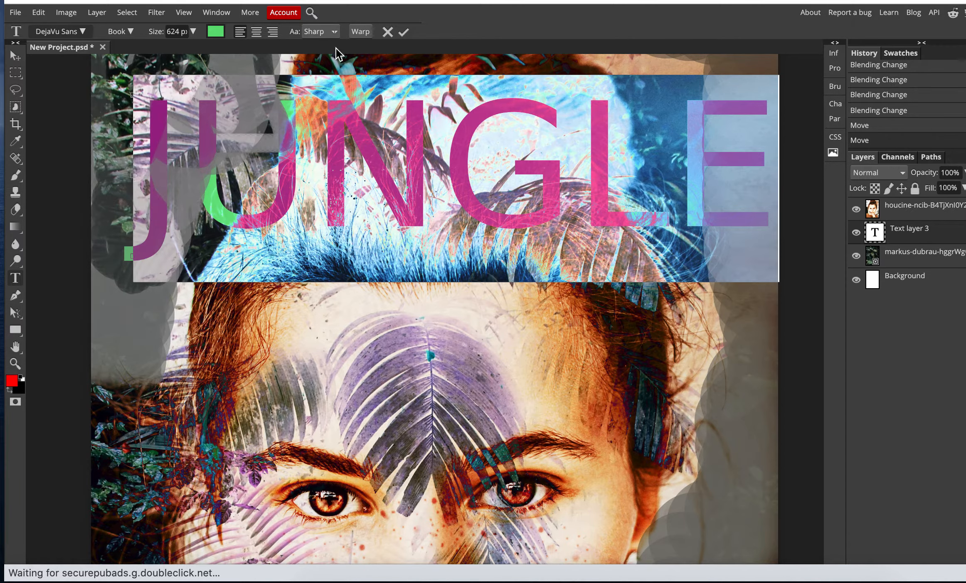
left_click(403, 33)
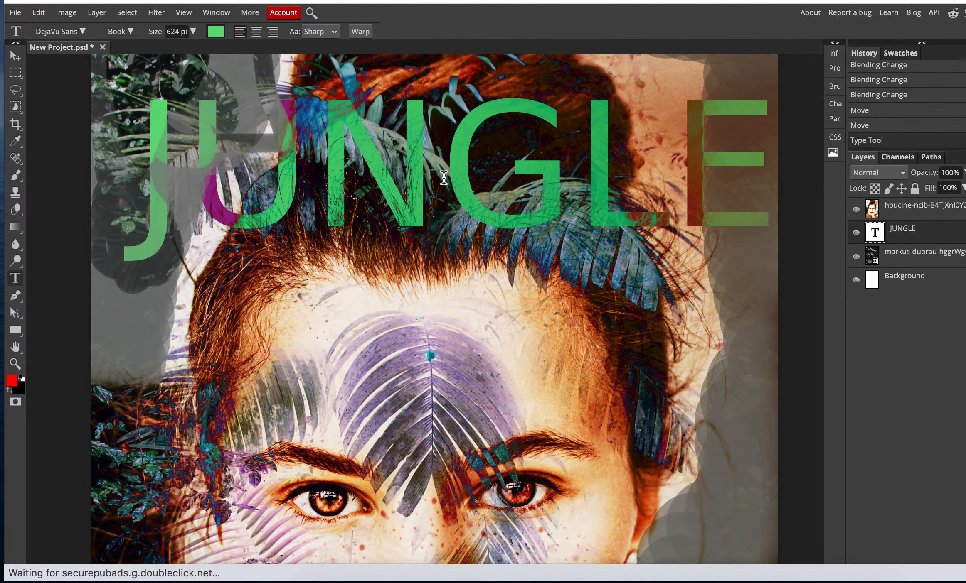
Step: Try the JUNGLE text layer above the portrait layer, and return it to its place between the portrait and the foliage
scroll(443, 178, "down", 1)
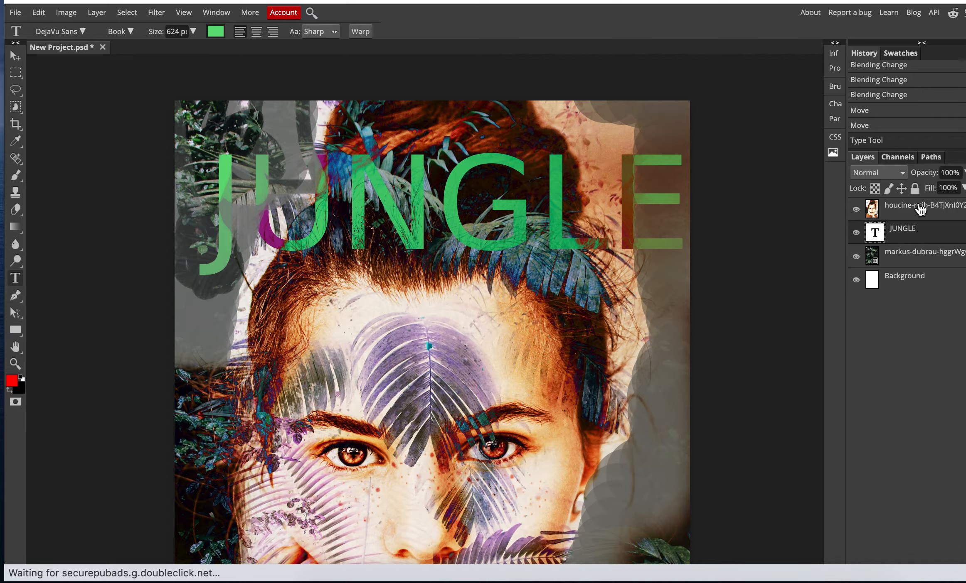
left_click(910, 239)
key("ctrl+minus")
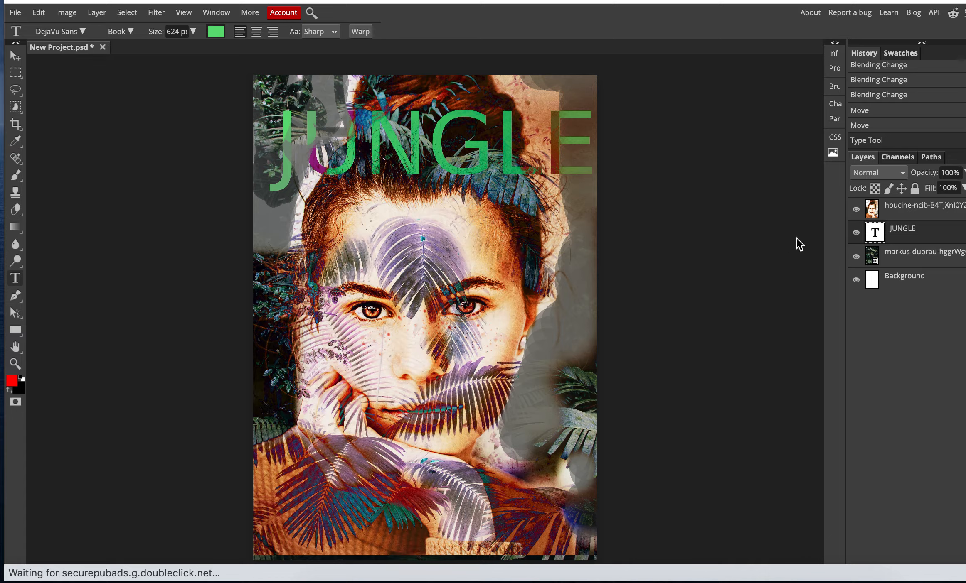
left_click_drag(908, 232, 907, 203)
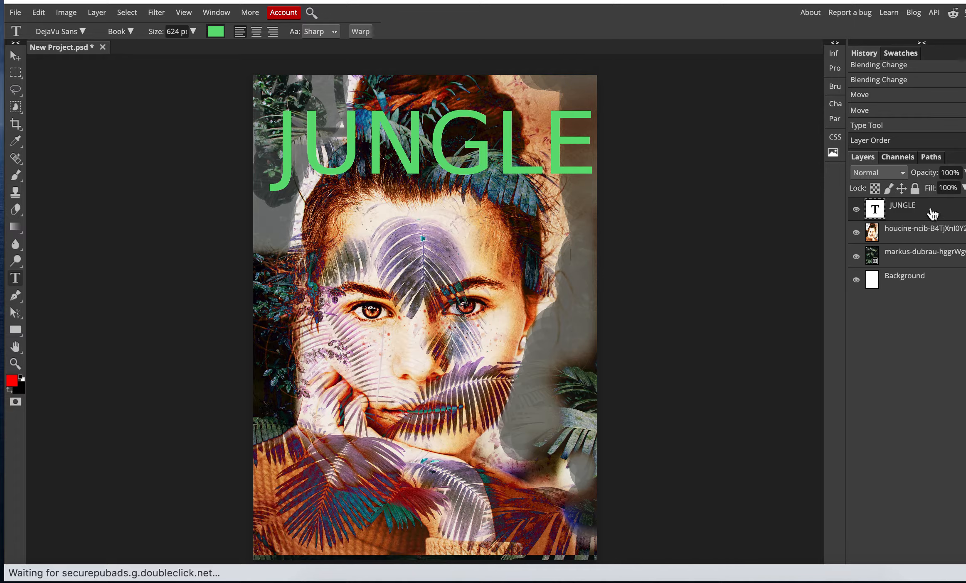
left_click(910, 208)
left_click_drag(910, 208, 907, 249)
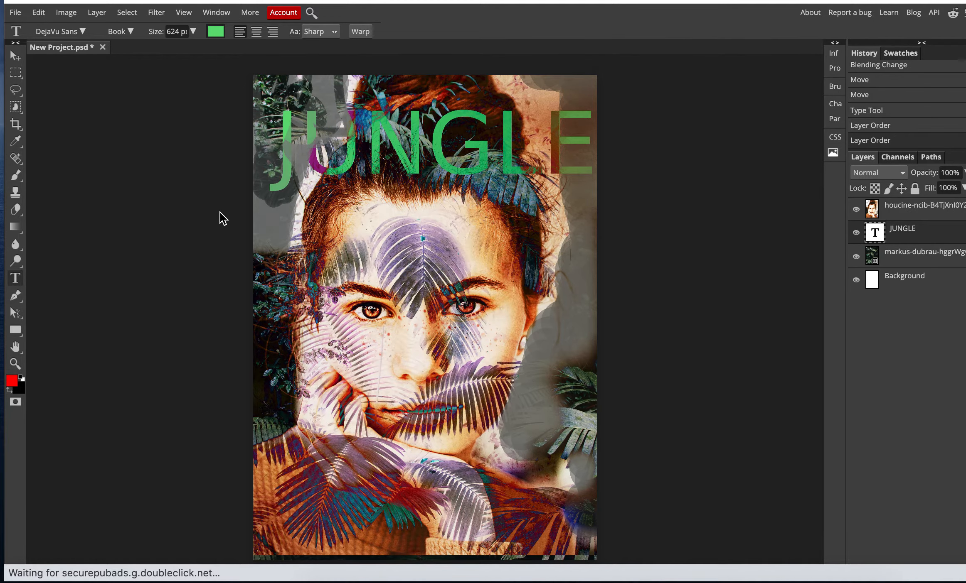
Step: Move the portrait layer slightly down and to the left on the canvas
left_click(15, 13)
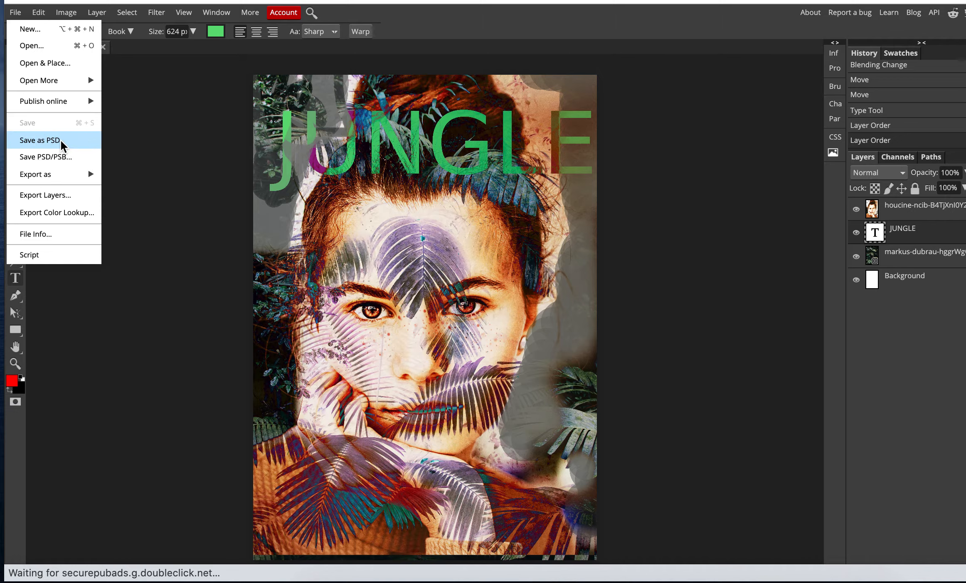
left_click(694, 183)
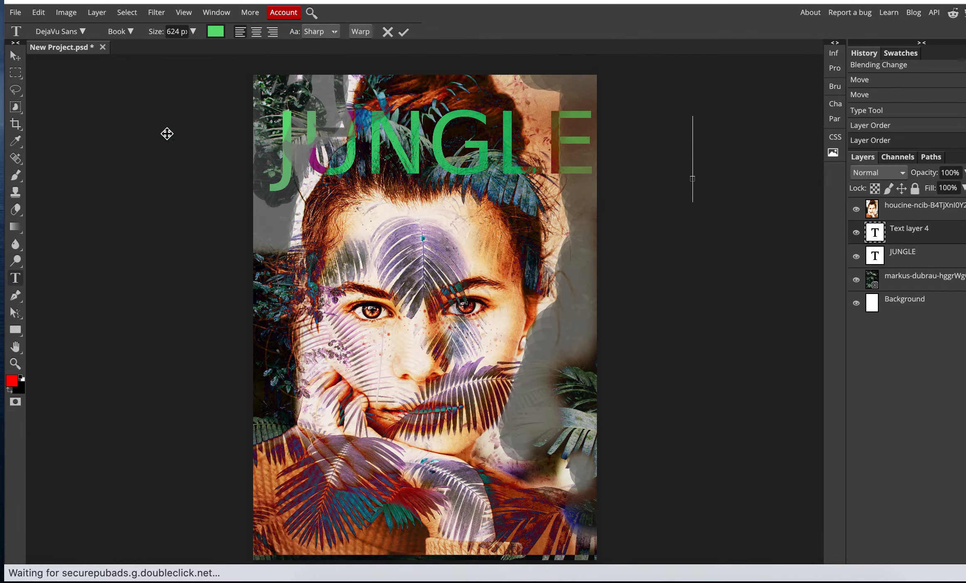
left_click(15, 55)
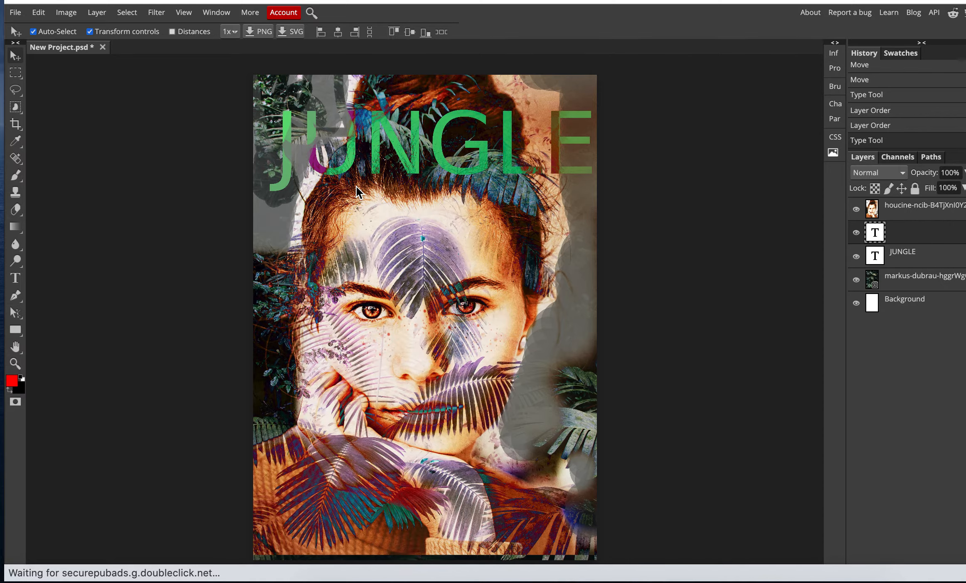
mouse_move(439, 260)
left_mouse_down()
mouse_move(428, 275)
mouse_move(445, 263)
mouse_move(437, 269)
left_mouse_up()
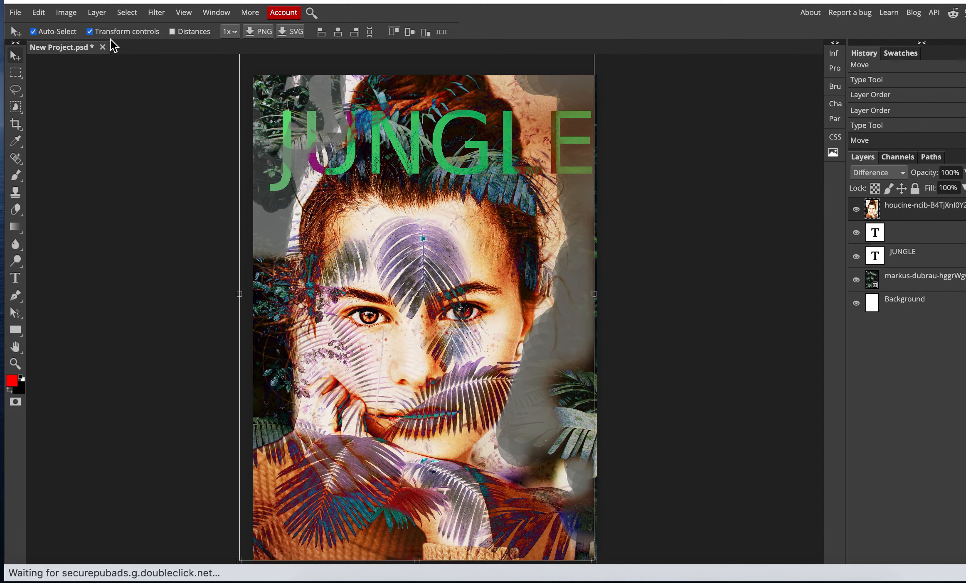
Step: Export the composite as a JPG at 2480 × 3508 px and 70% quality
left_click(15, 13)
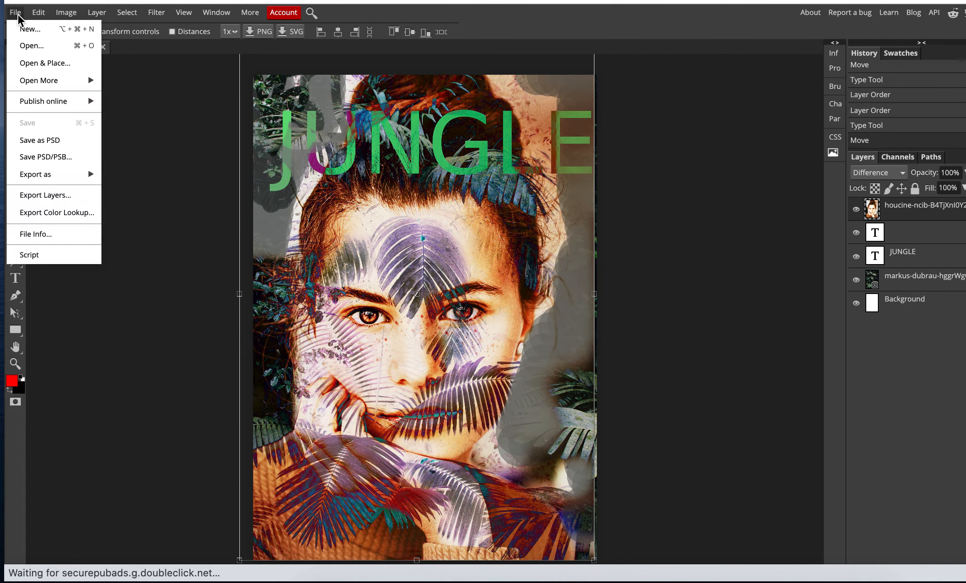
mouse_move(55, 170)
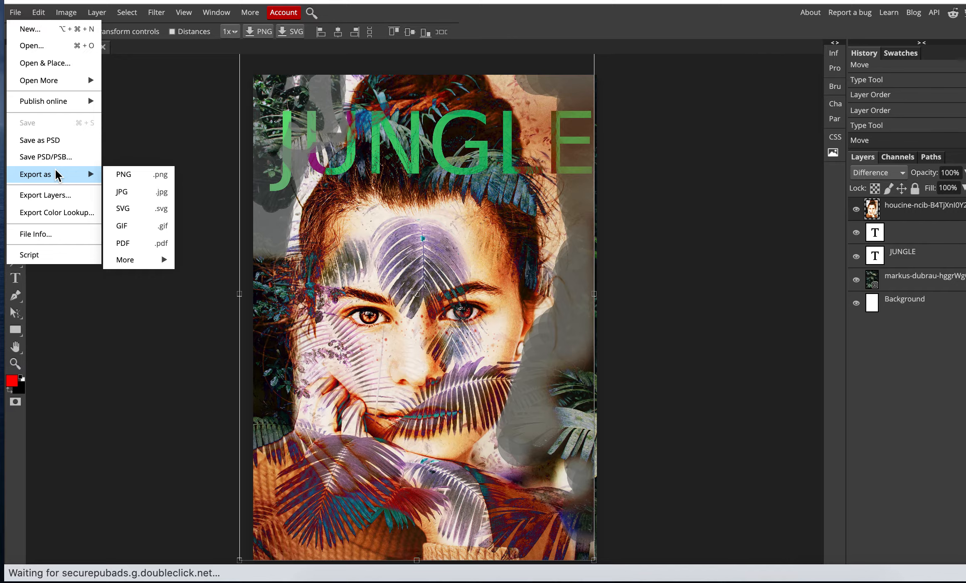
left_click(148, 195)
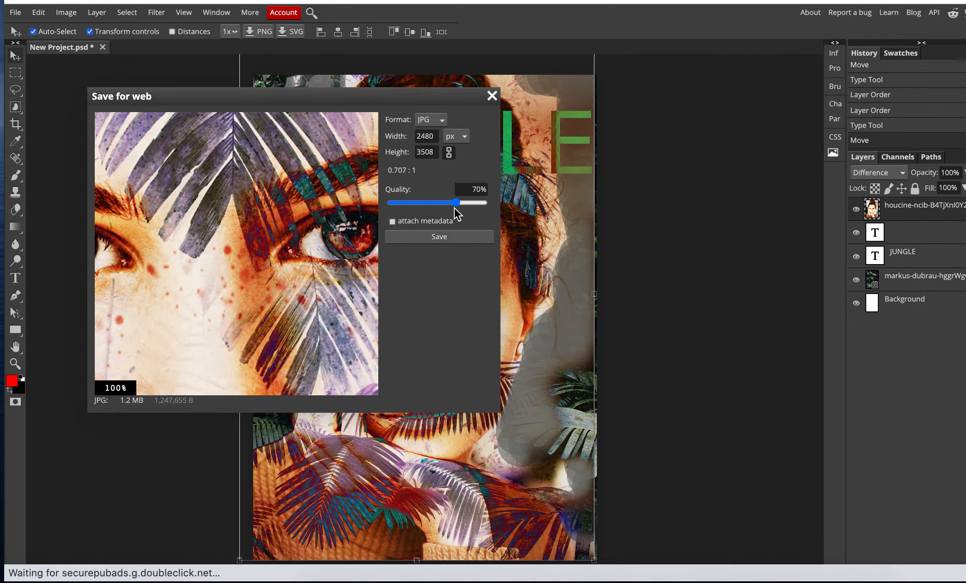
left_click(440, 234)
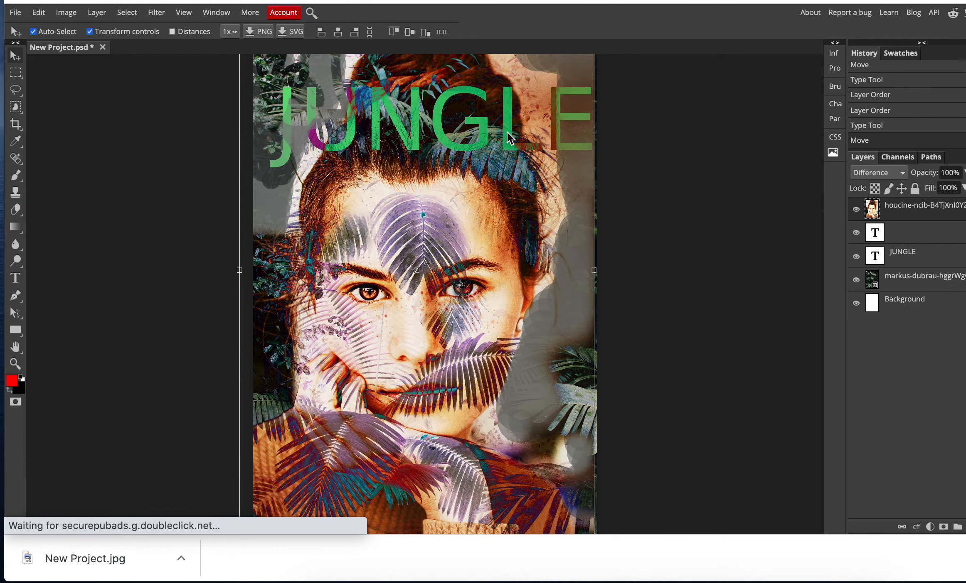
Step: Save the composite as a PSD file
left_click(16, 12)
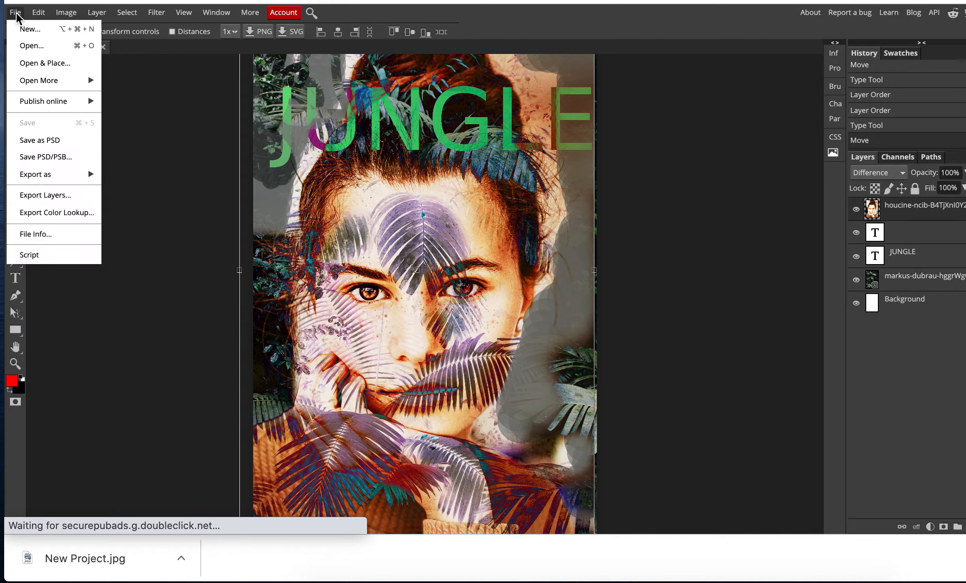
left_click(39, 144)
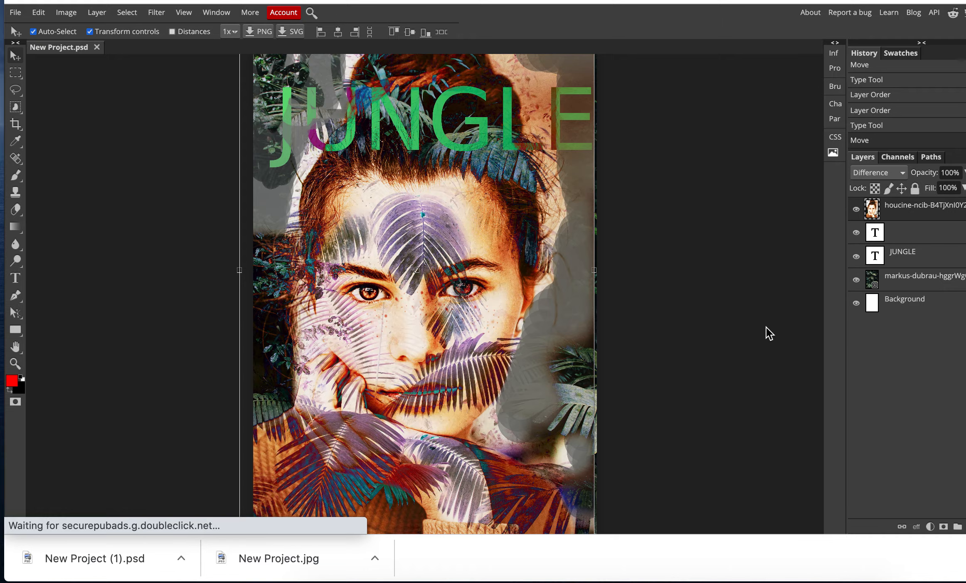
Step: Hide both text layers, move the foliage layer directly beneath the portrait layer, and select the portrait layer
left_click(856, 232)
left_click(856, 256)
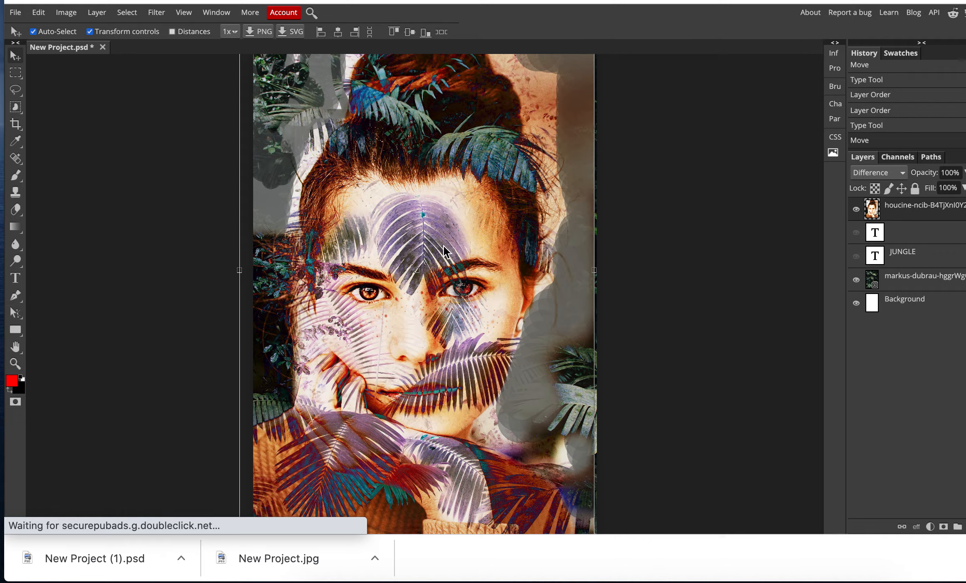
left_click_drag(914, 214, 911, 221)
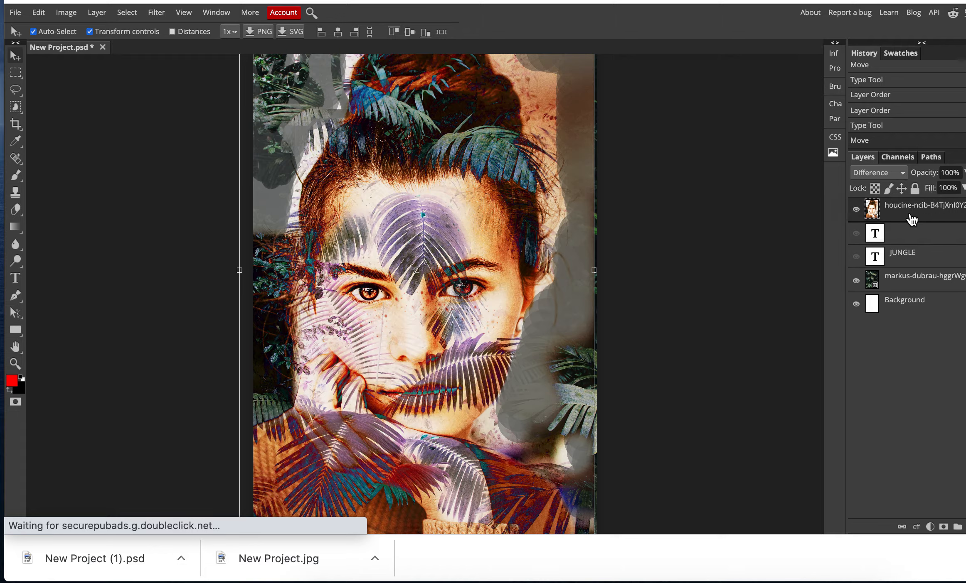
left_click_drag(923, 281, 914, 218)
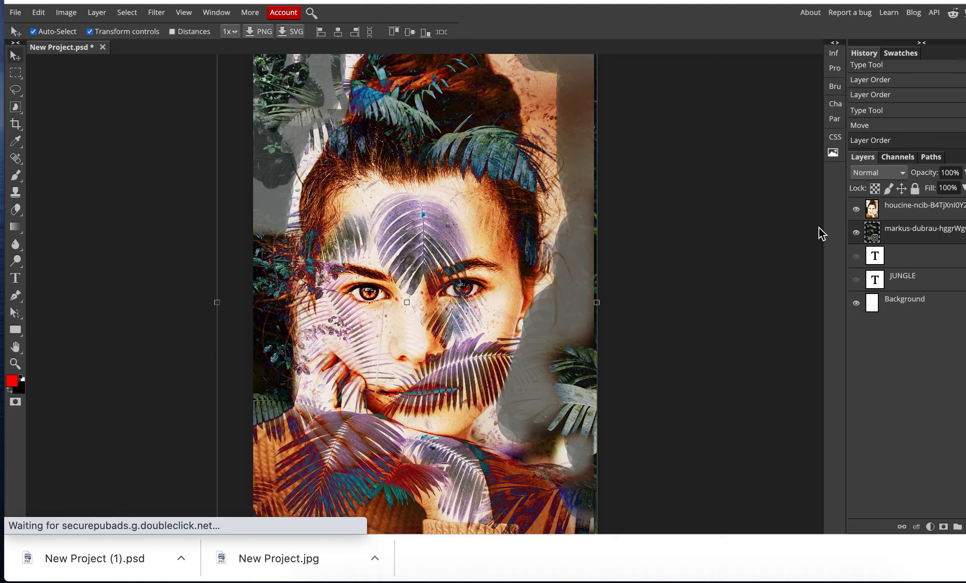
left_click(915, 217)
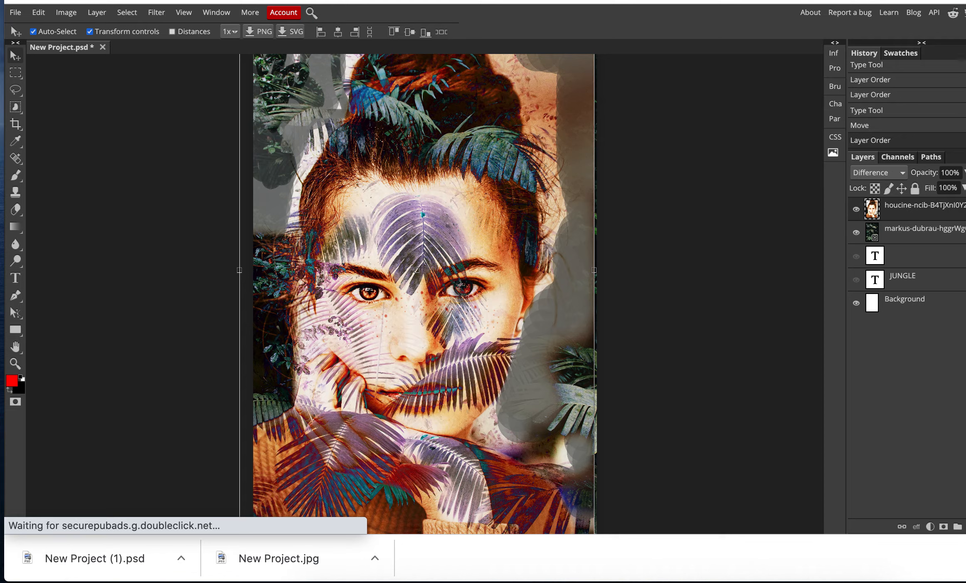
Step: Add a new layer above the portrait, fill it with pink db7c7c using the Paint Bucket, and place it directly beneath the portrait
left_click(965, 527)
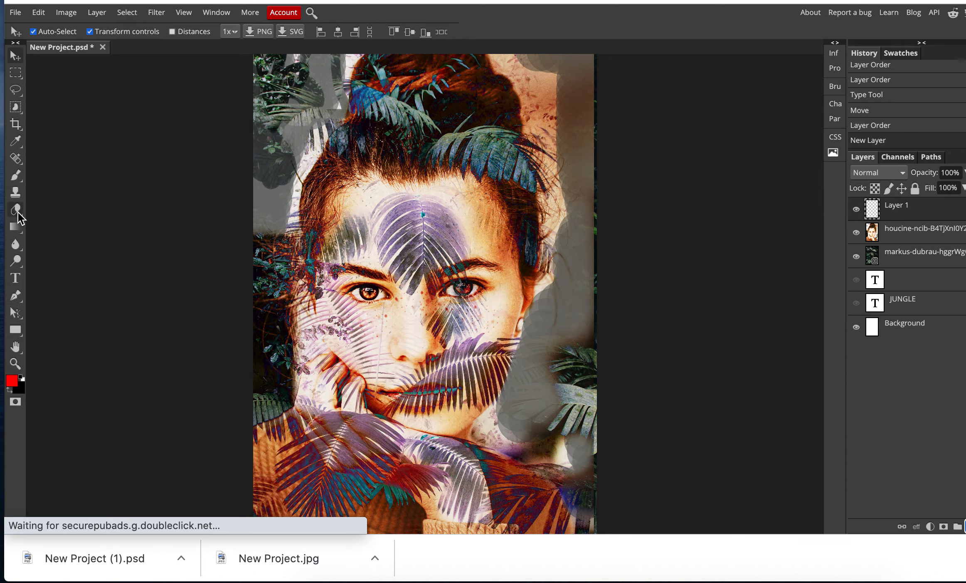
left_click(17, 180)
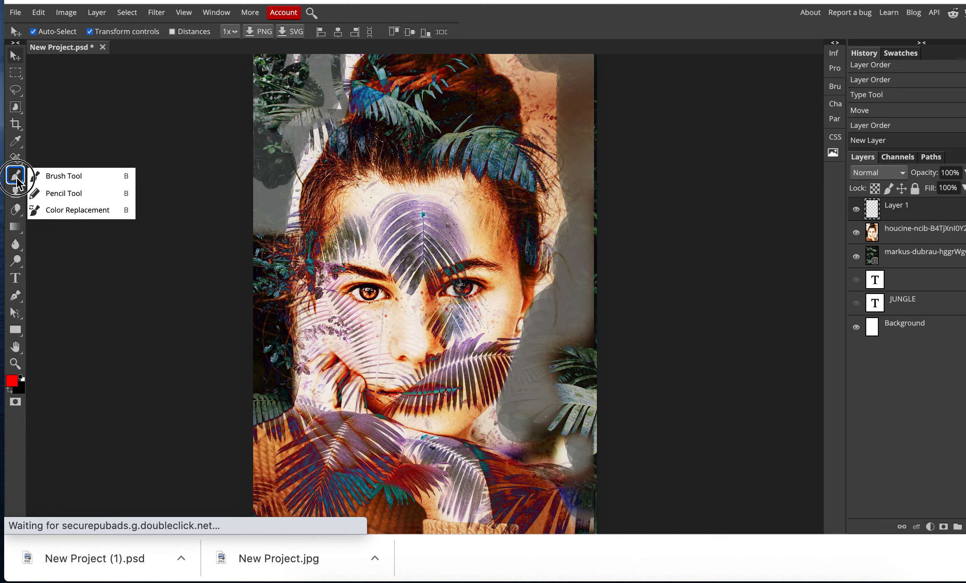
left_click(15, 244)
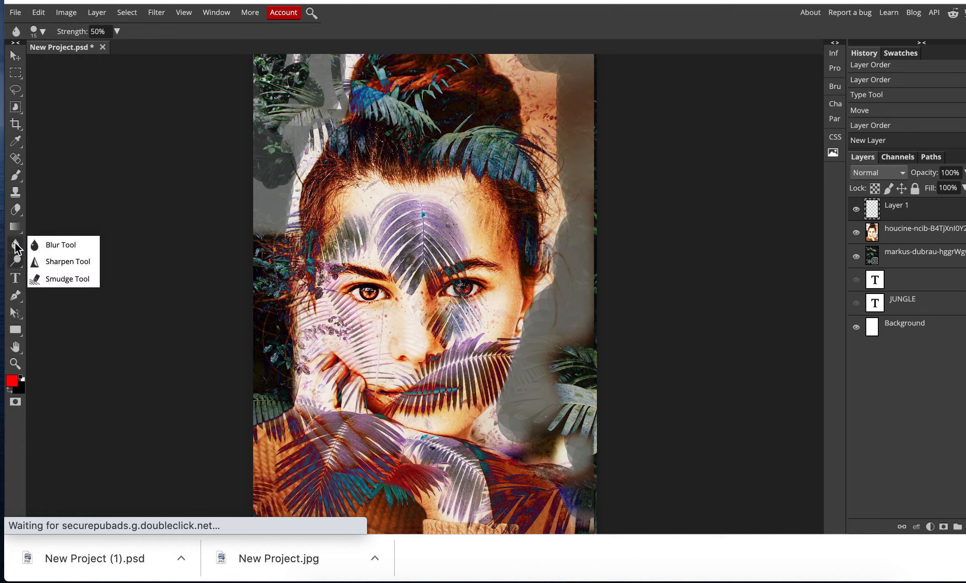
left_click(15, 231)
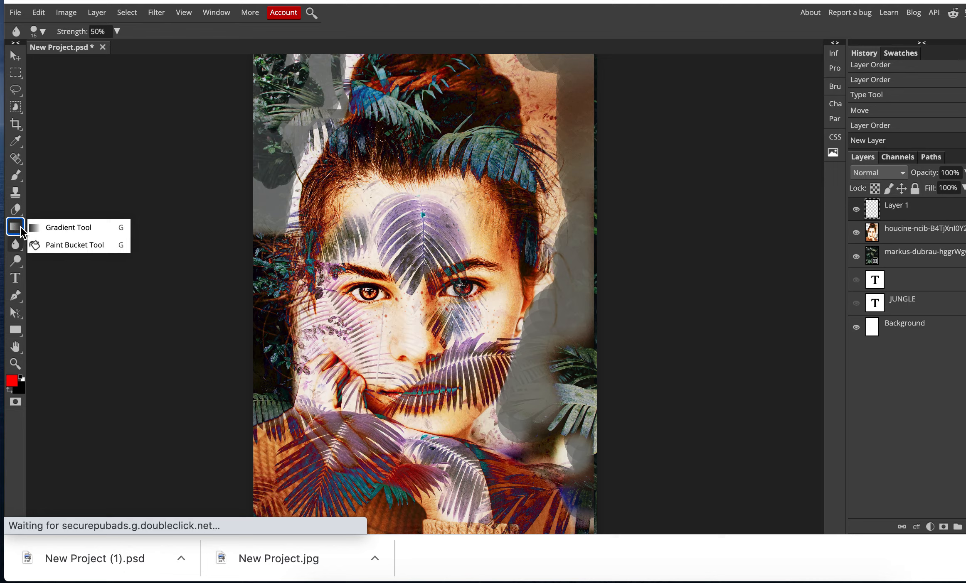
left_click(47, 245)
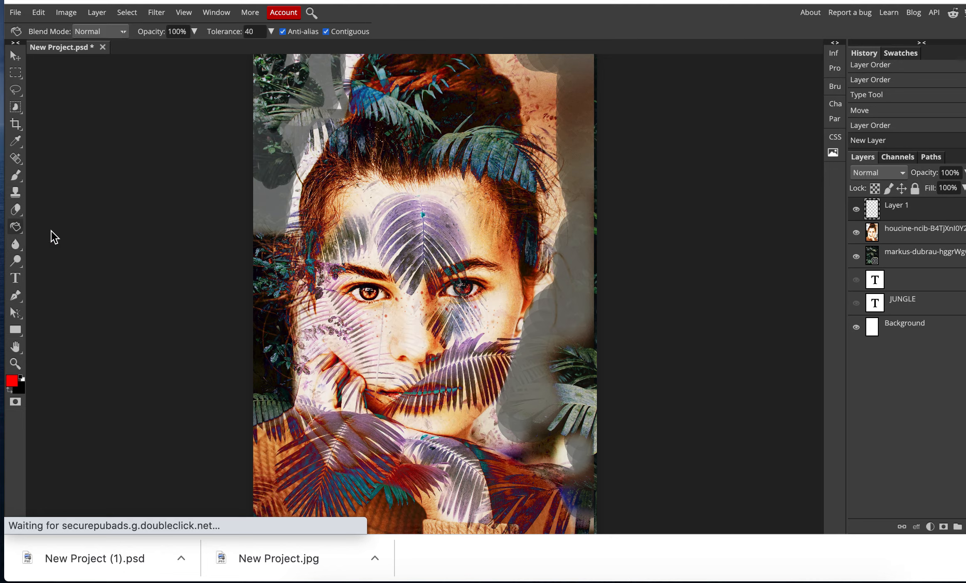
left_click(12, 381)
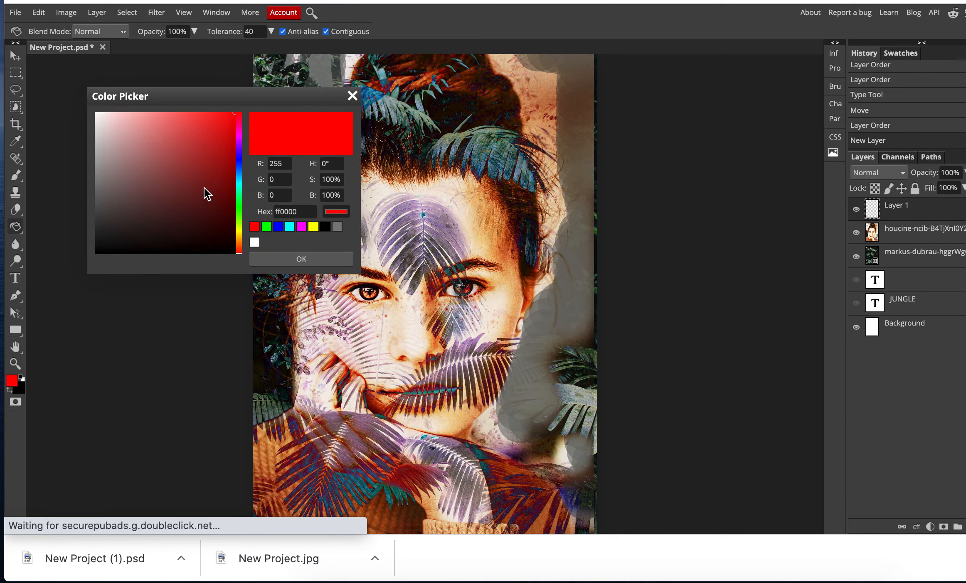
mouse_move(148, 166)
left_mouse_down()
mouse_move(130, 160)
mouse_move(157, 151)
mouse_move(145, 125)
mouse_move(137, 189)
mouse_move(148, 157)
mouse_move(138, 149)
mouse_move(156, 134)
left_mouse_up()
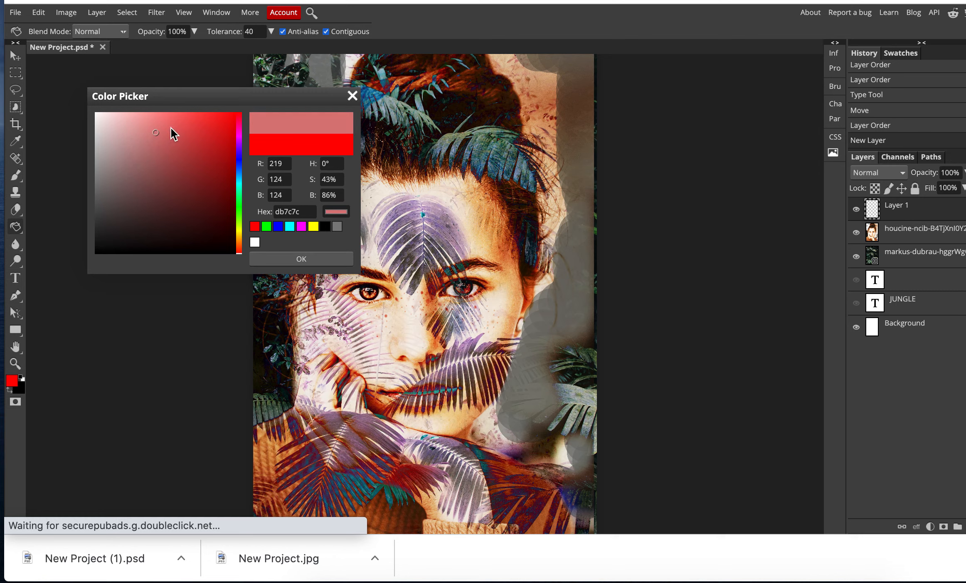
left_click(301, 259)
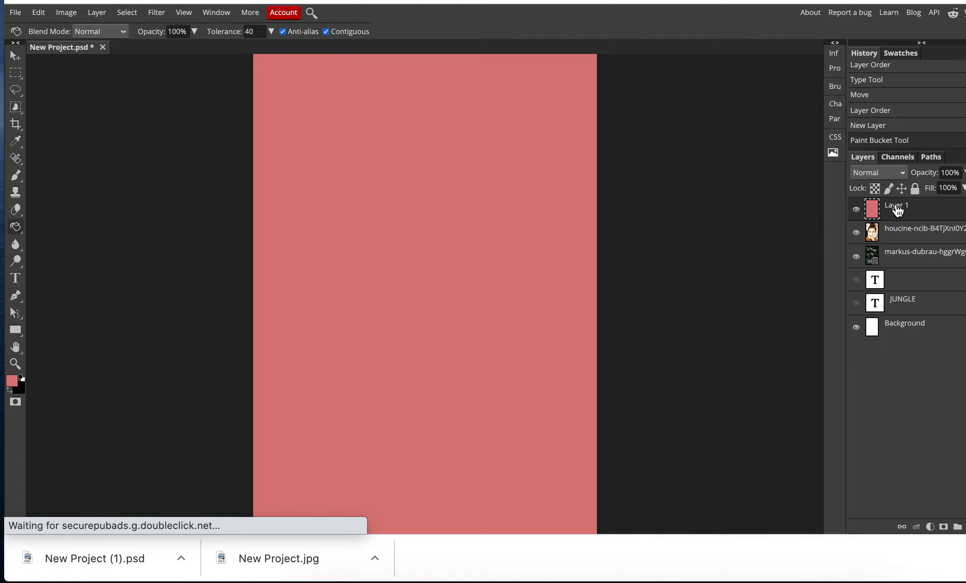
left_click_drag(898, 211, 902, 243)
left_click_drag(900, 248, 898, 249)
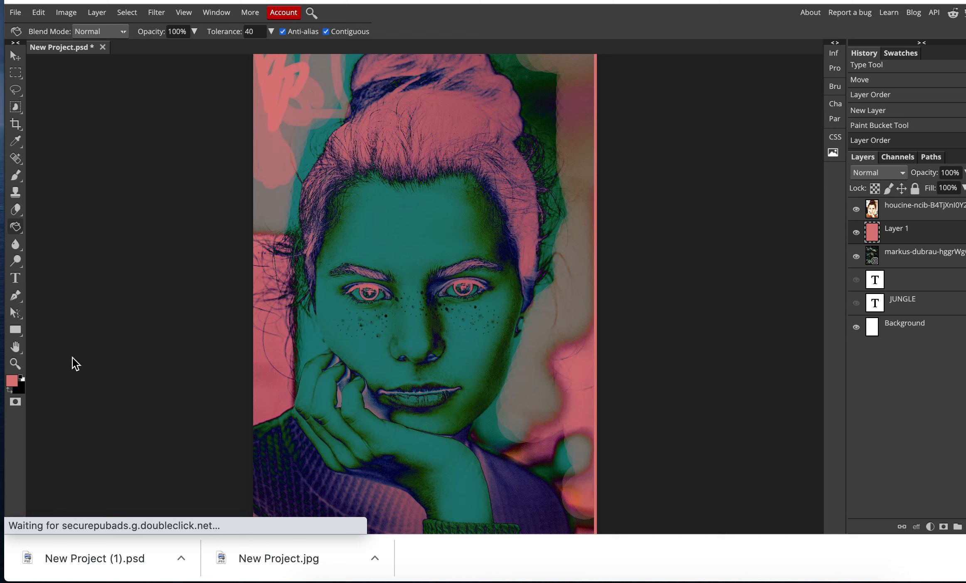
Step: Choose a medium violet-blue foreground colour and refill the solid colour layer with it using the Paint Bucket
left_click(12, 381)
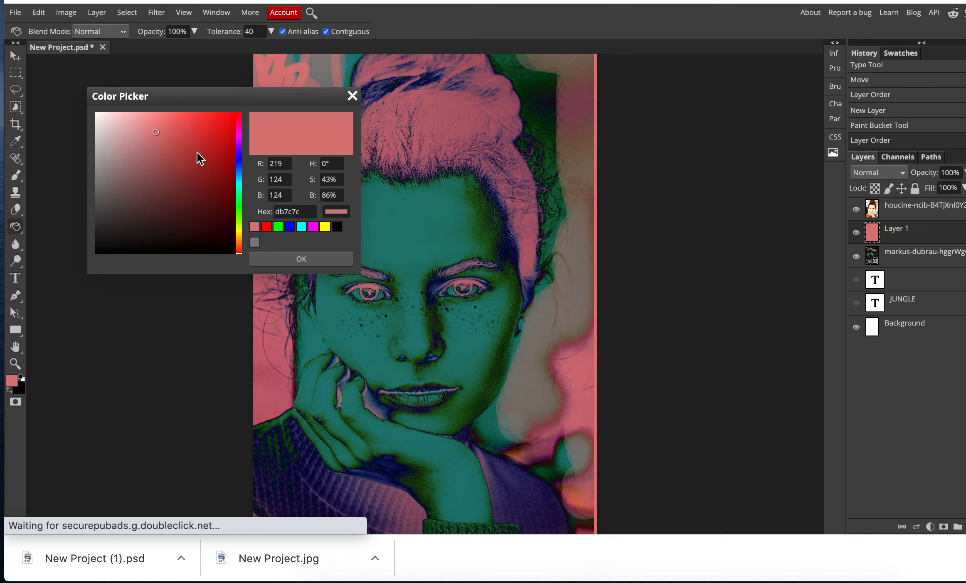
left_click(240, 160)
left_click(178, 143)
left_click(164, 133)
left_click(291, 261)
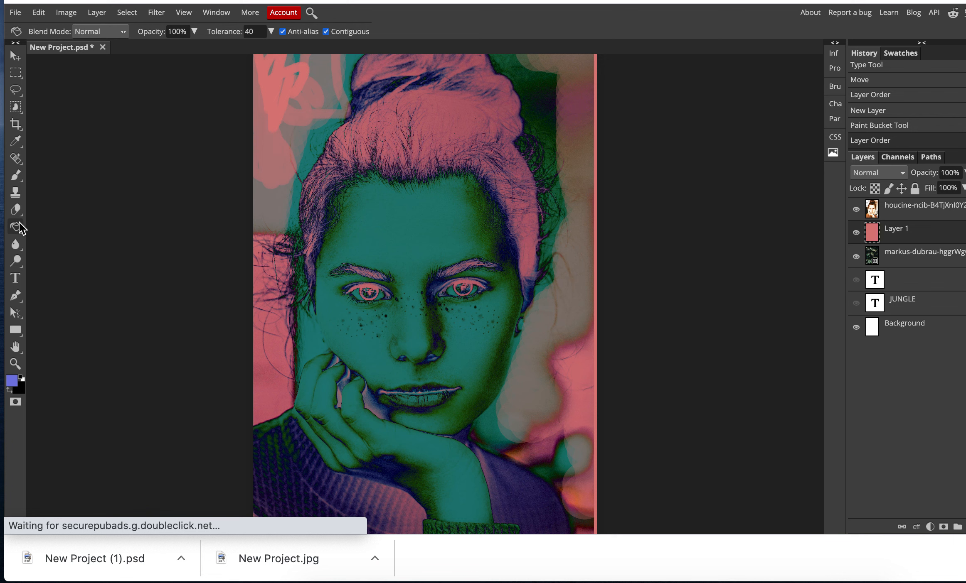
left_click(277, 89)
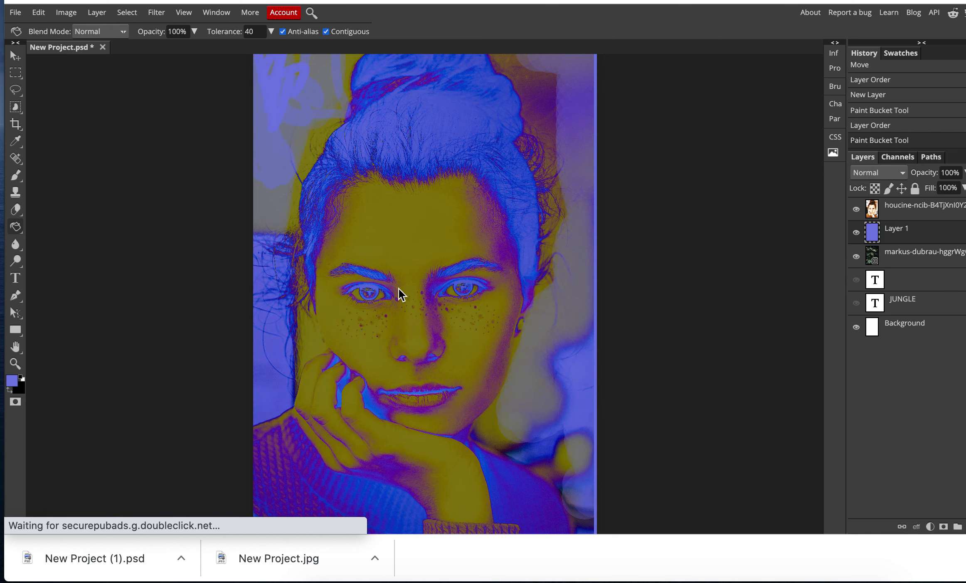
Step: Hide the blue colour layer so the portrait blends with the foliage photo again
scroll(472, 246, "down", 5)
scroll(471, 246, "left", 3)
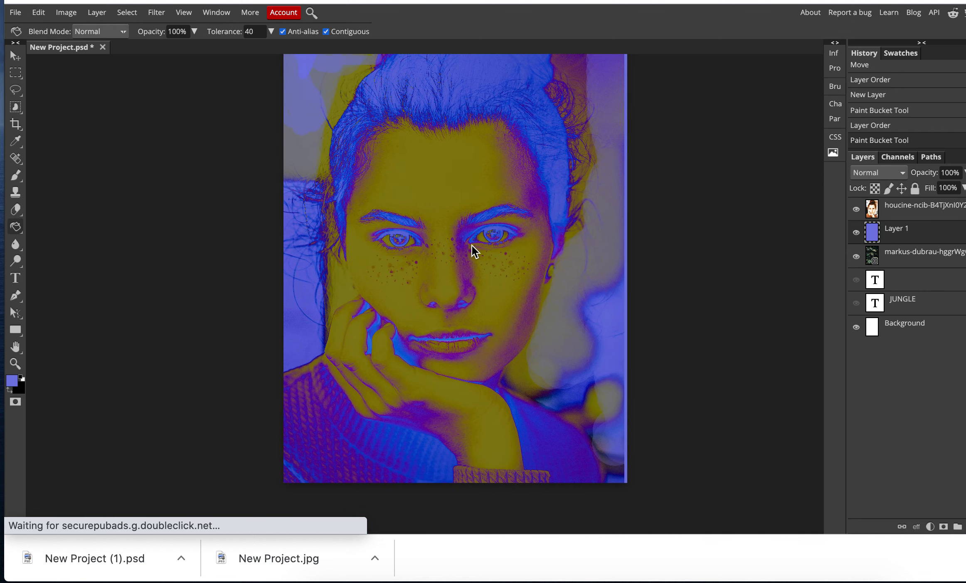
scroll(472, 246, "left", 3)
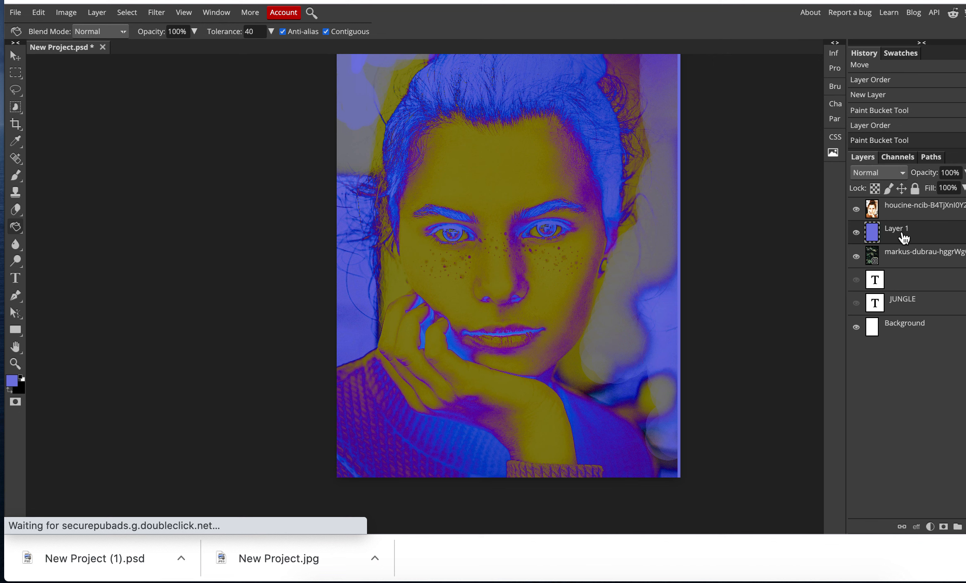
left_click(856, 234)
scroll(616, 272, "up", 2)
scroll(616, 272, "right", 2)
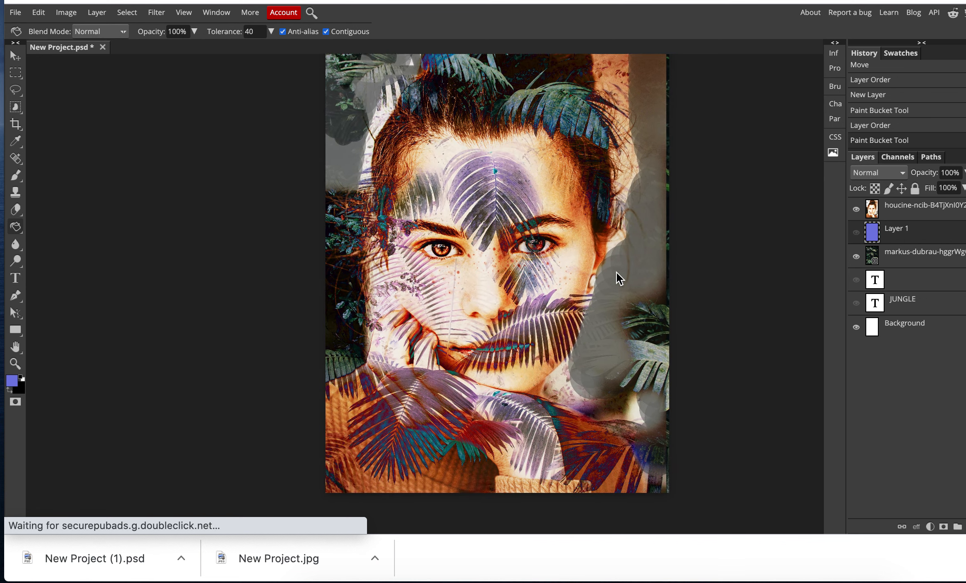